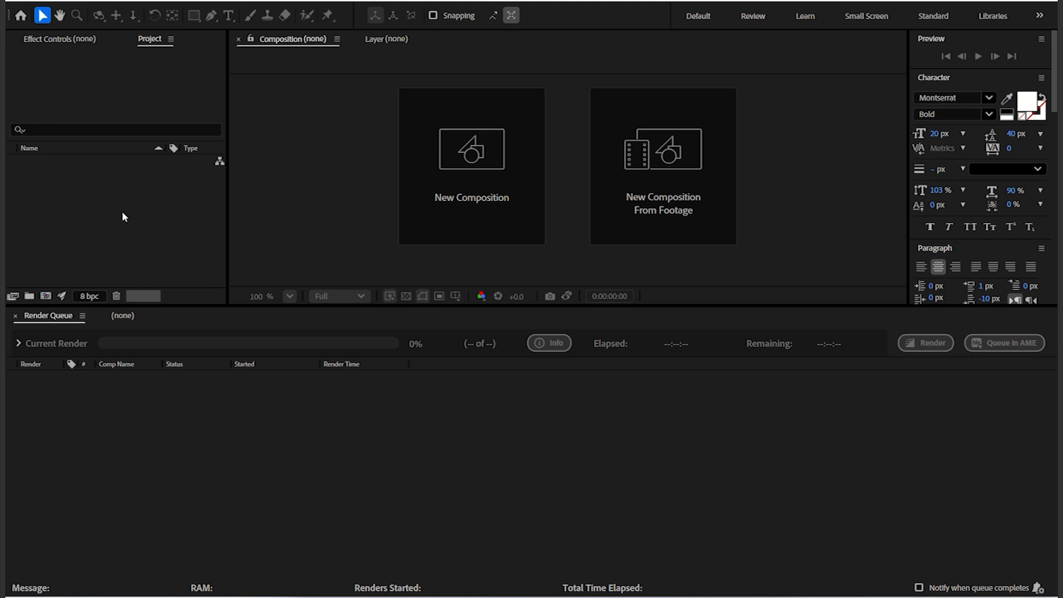
Step: Create a new composition named Intro
click(465, 173)
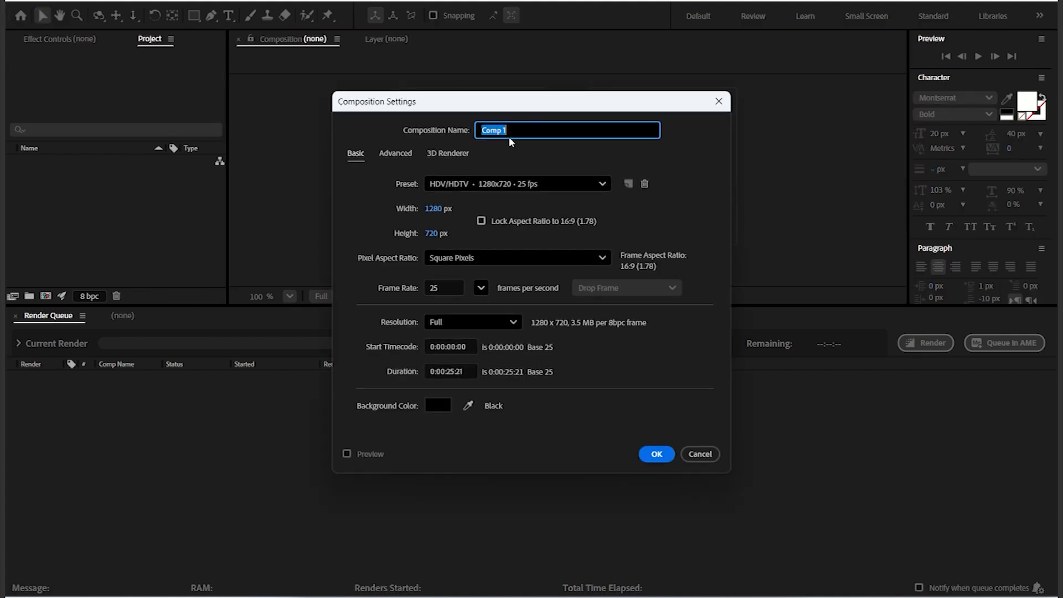
text(Intro)
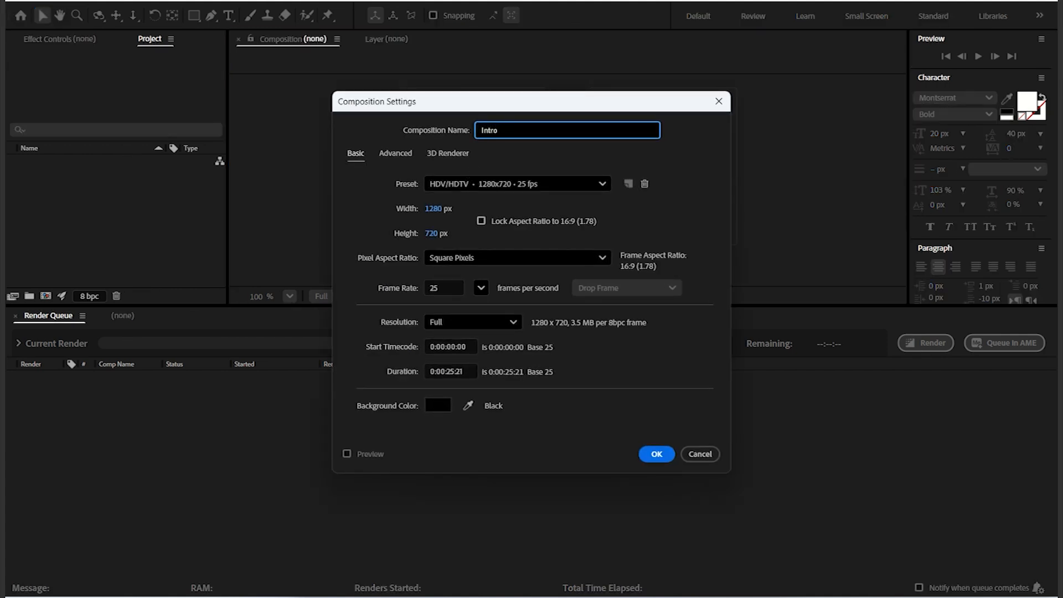
Step: Set the composition duration to 0:00:25:00
double_click(466, 372)
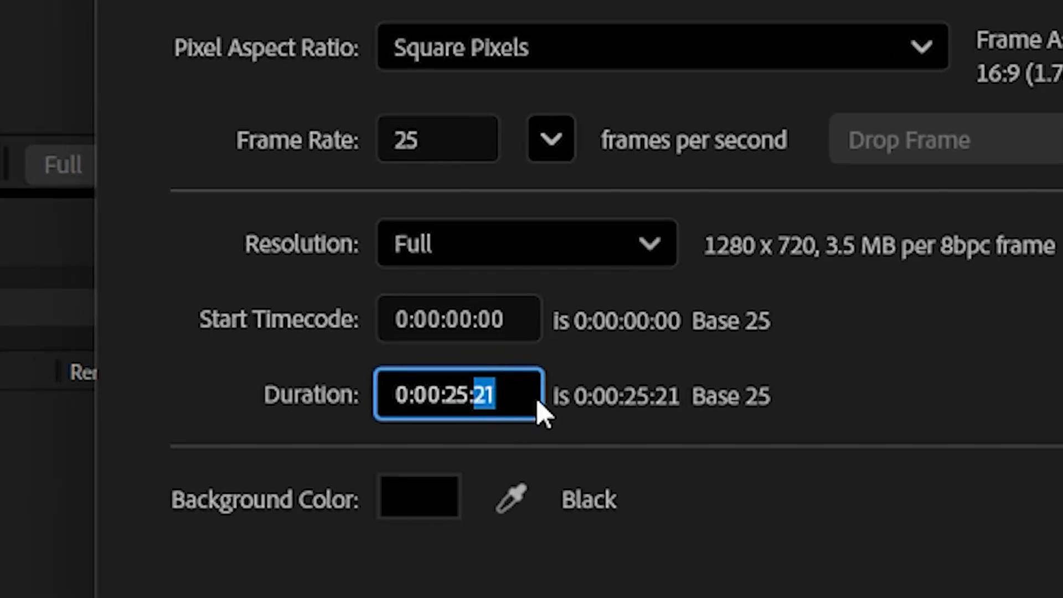
click(470, 394)
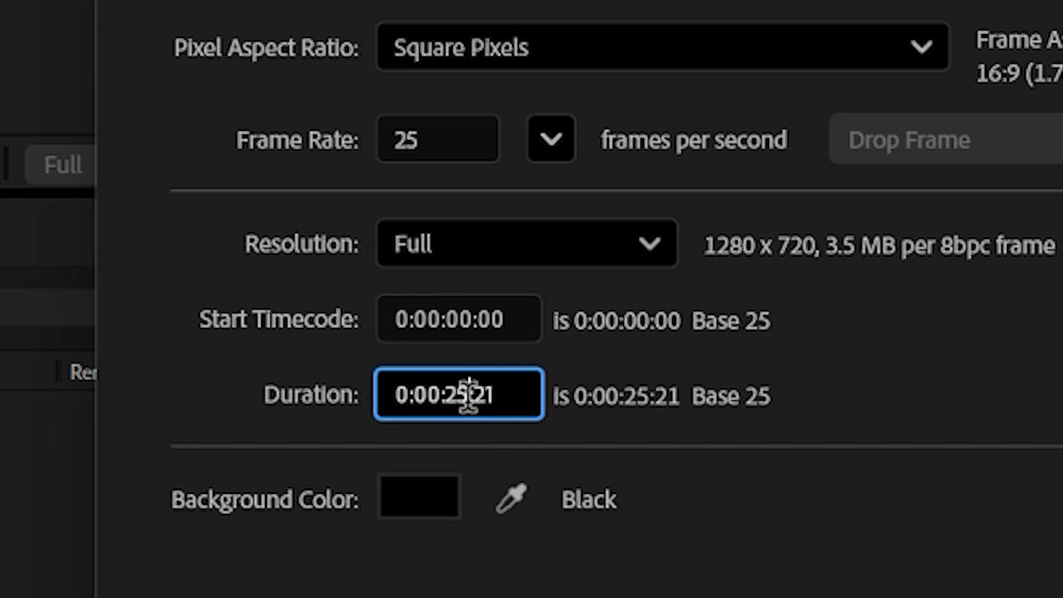
double_click(467, 395)
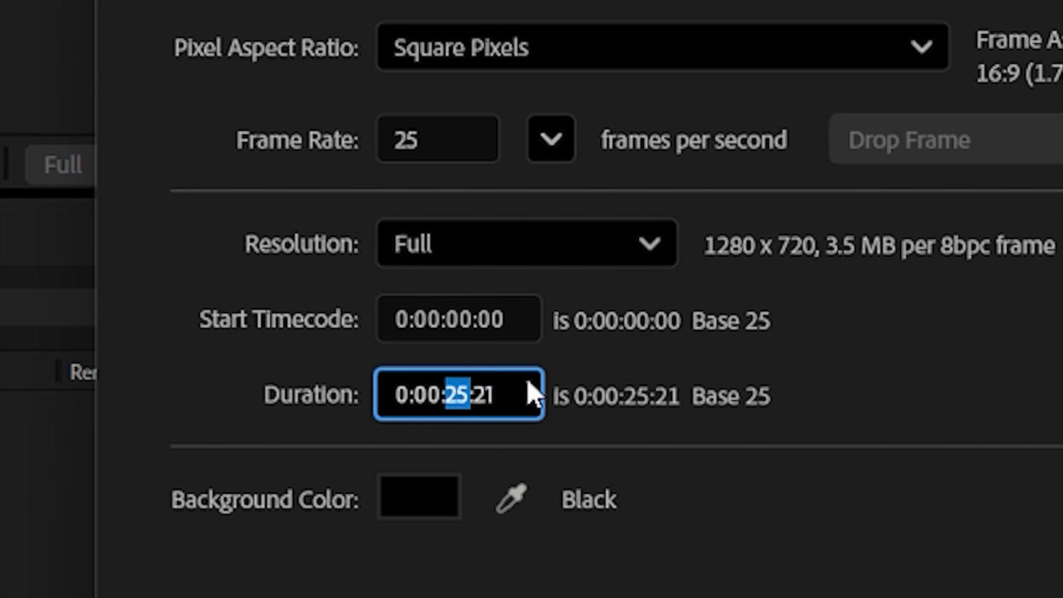
click(436, 394)
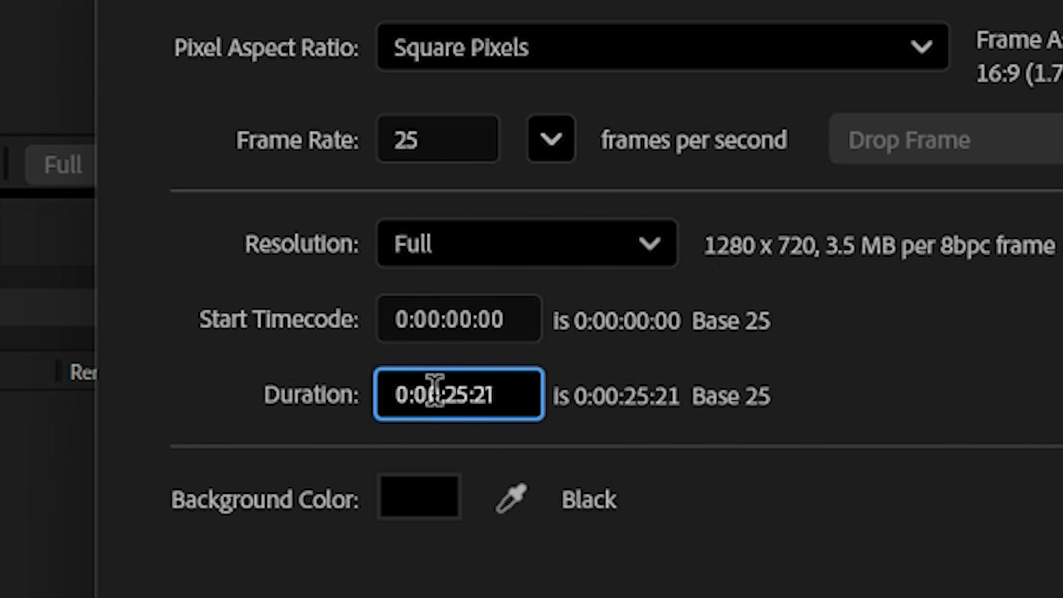
double_click(435, 395)
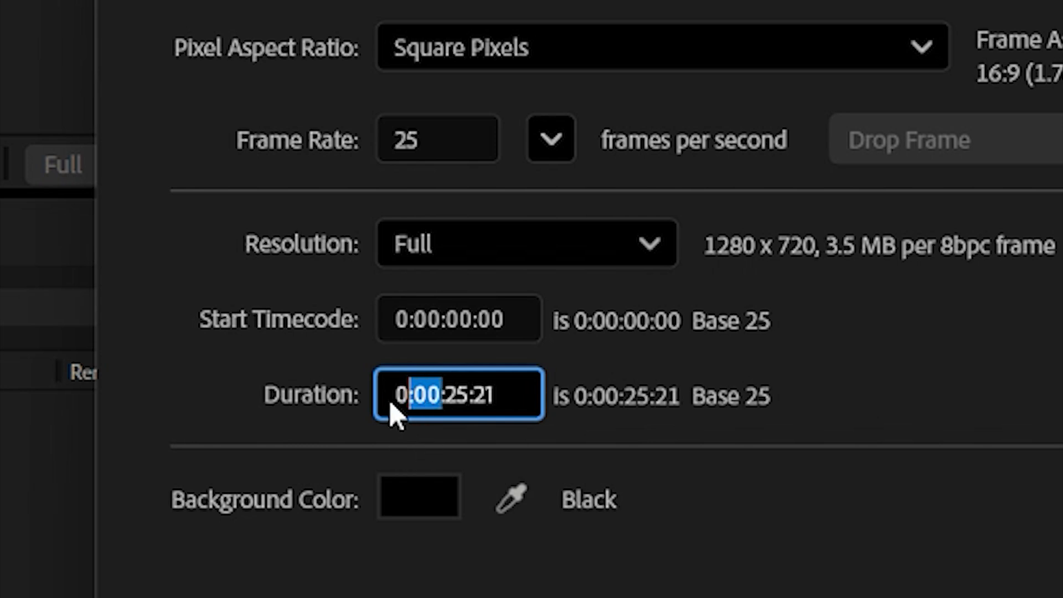
click(881, 347)
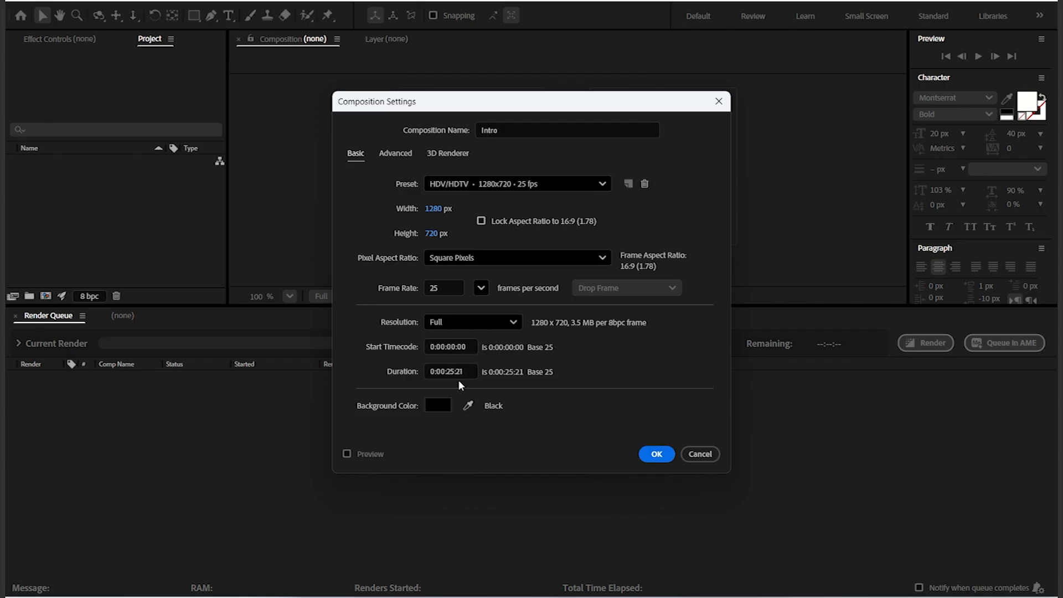
click(494, 393)
key(BackSpace)
key(BackSpace)
text(00)
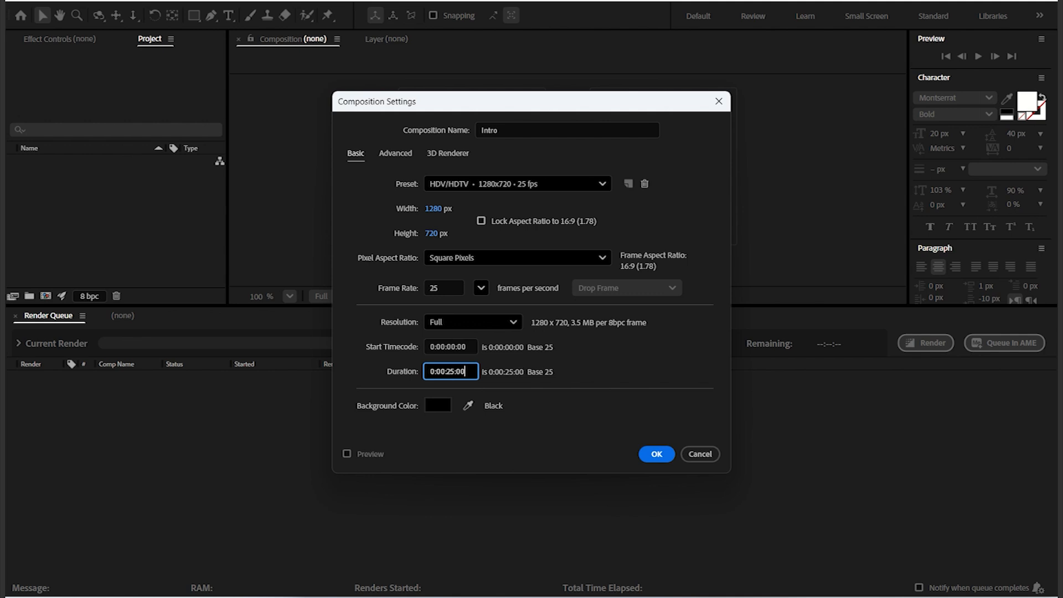
Step: Set the frame rate to 24 frames per second and confirm the composition settings
click(660, 365)
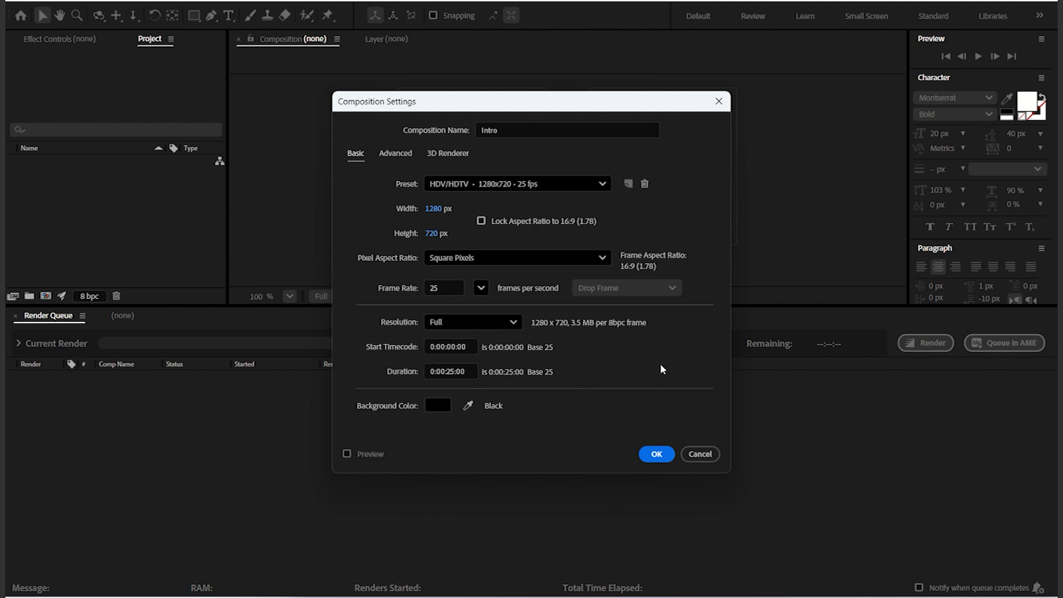
click(446, 284)
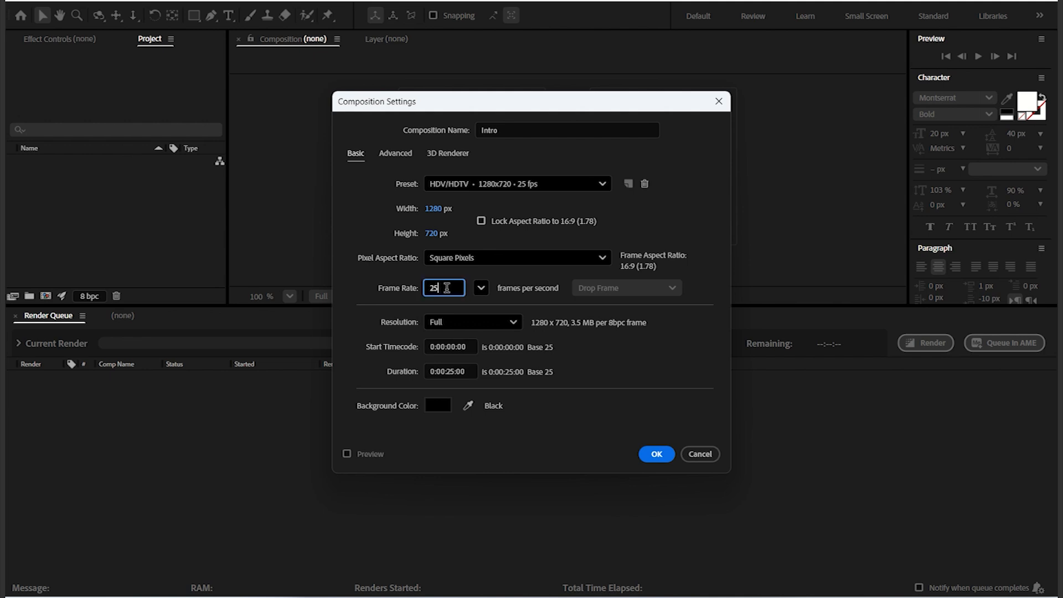
click(480, 289)
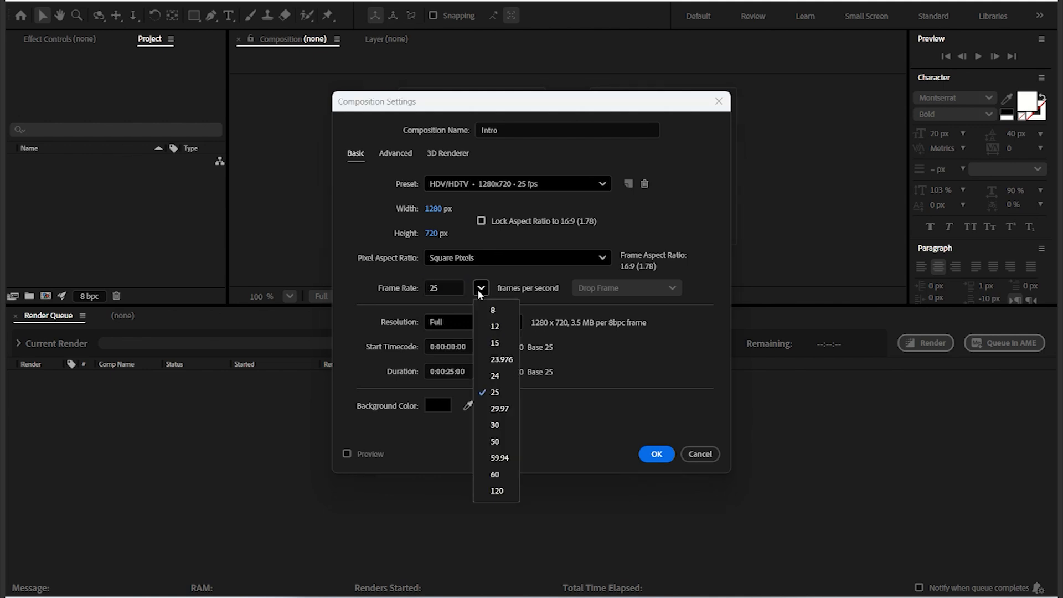
click(502, 376)
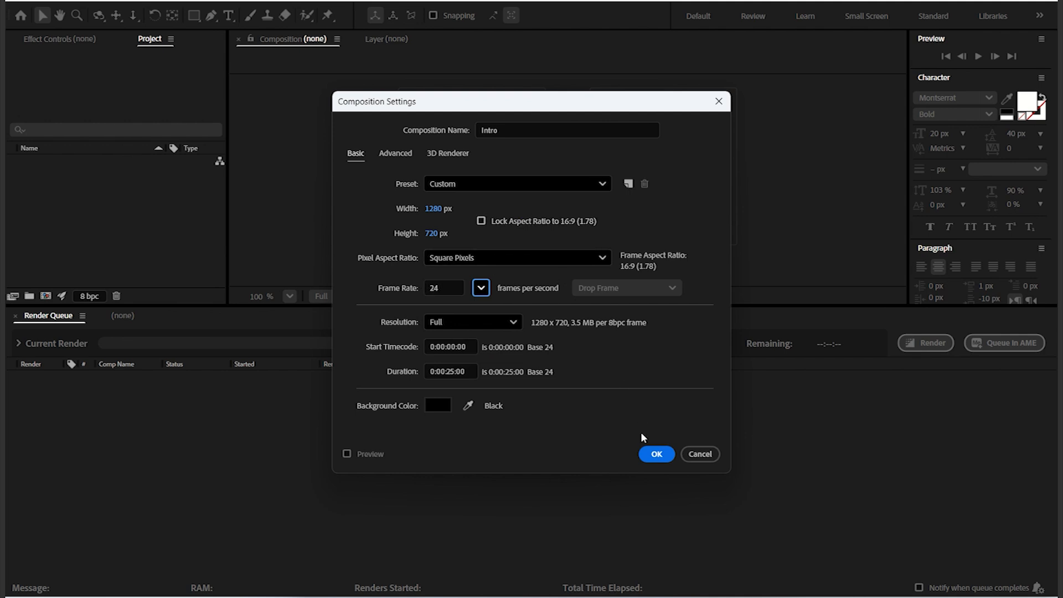
click(656, 455)
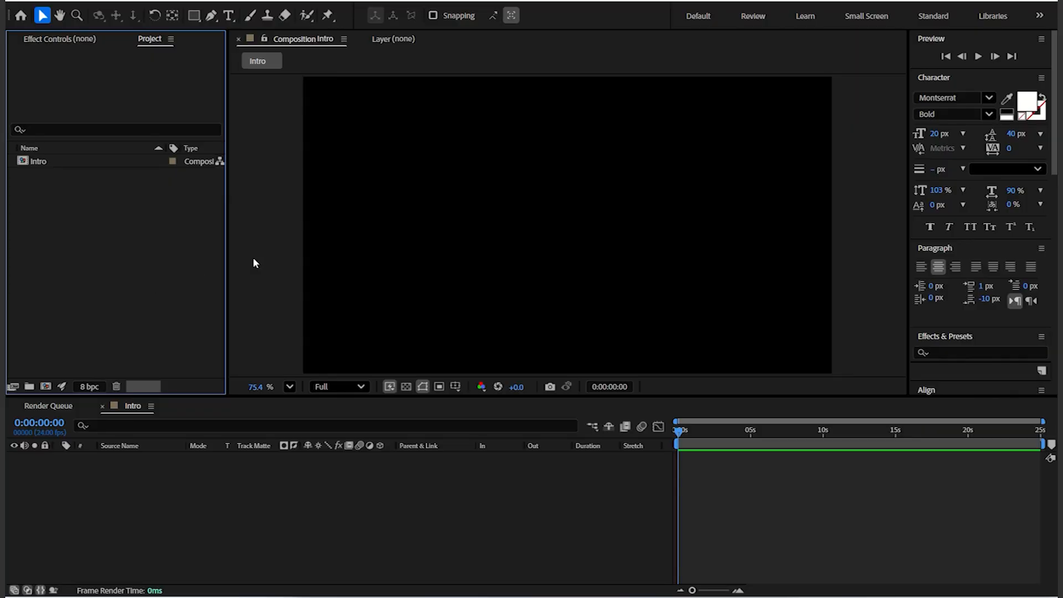
right_click(189, 503)
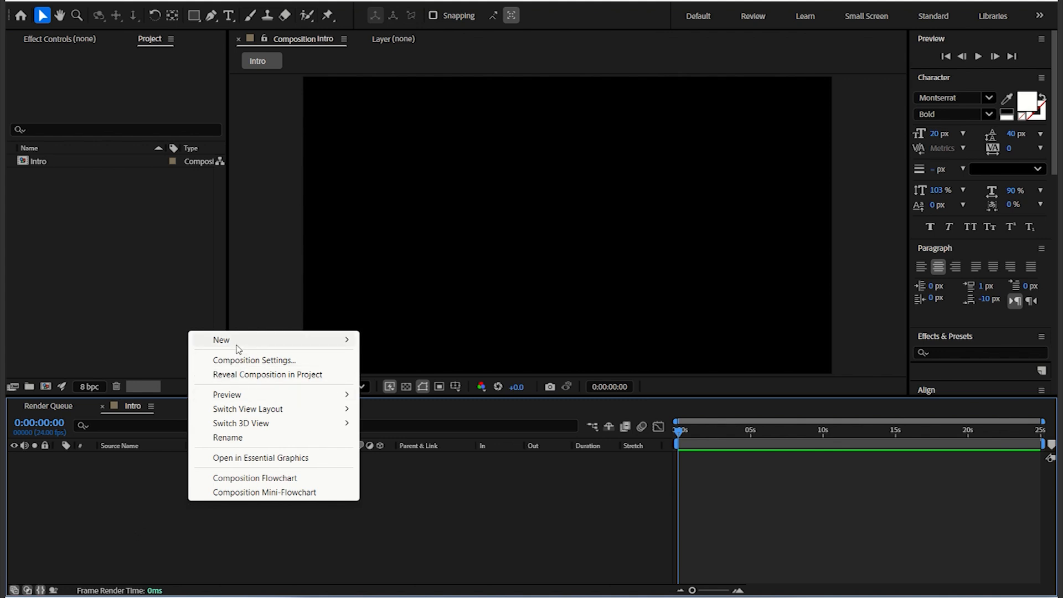
mouse_move(238, 349)
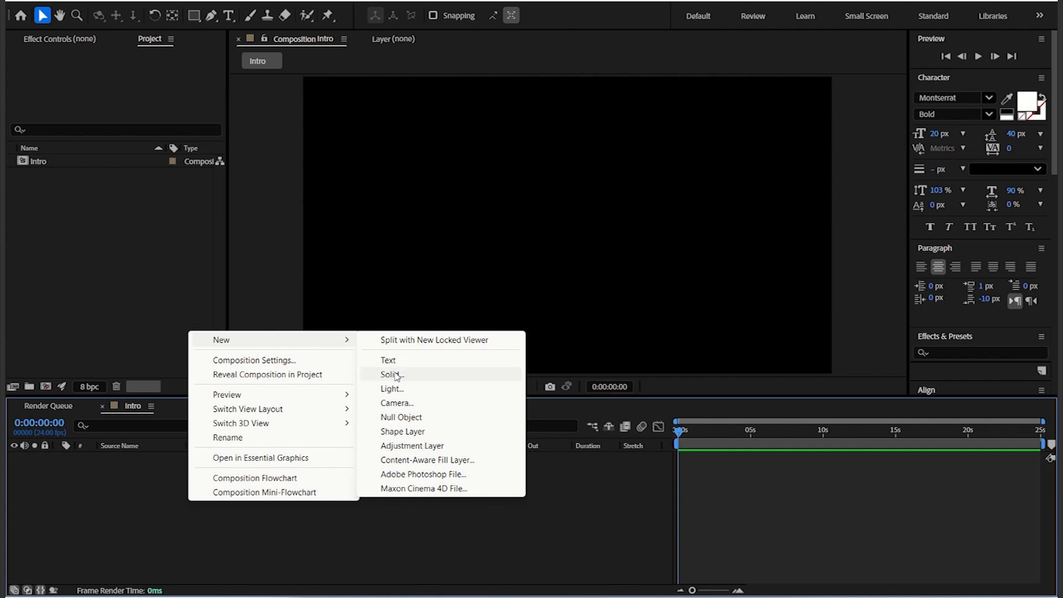
click(81, 285)
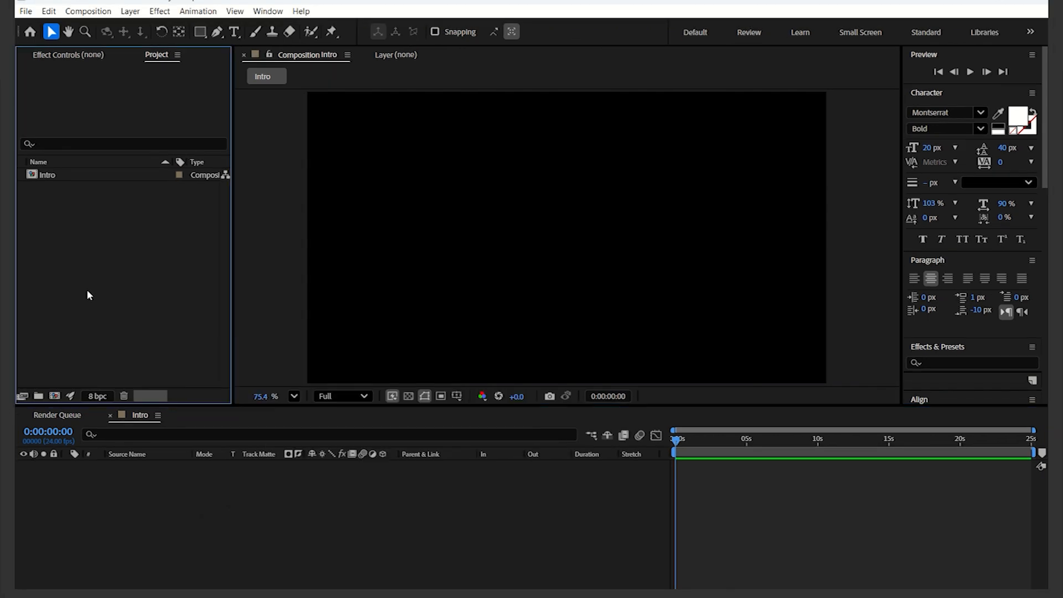
Step: Add a new solid layer coloured EF7D7D to fill the composition background
click(130, 12)
mouse_move(149, 19)
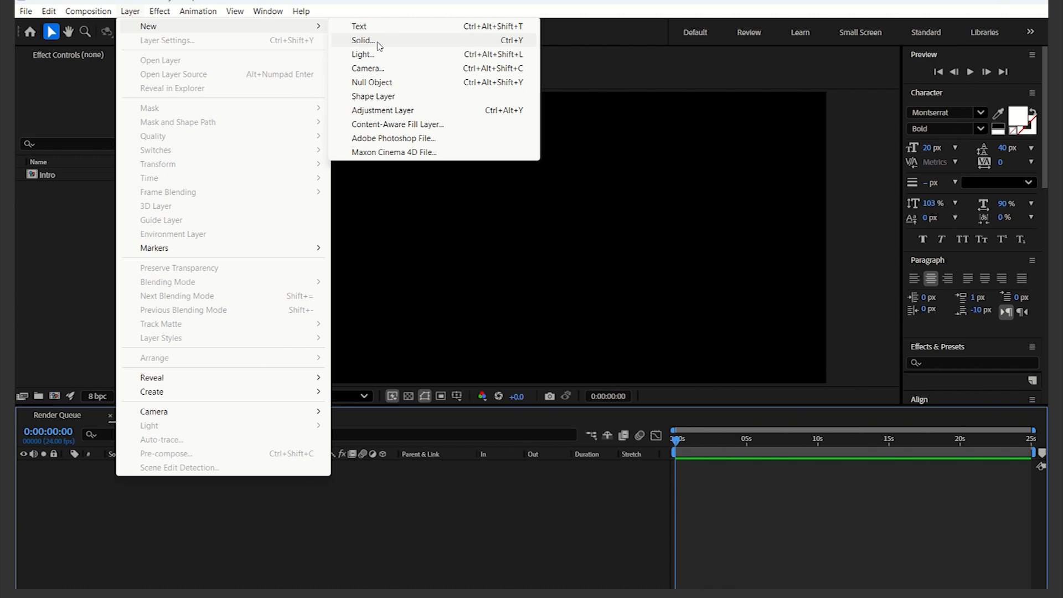
click(398, 42)
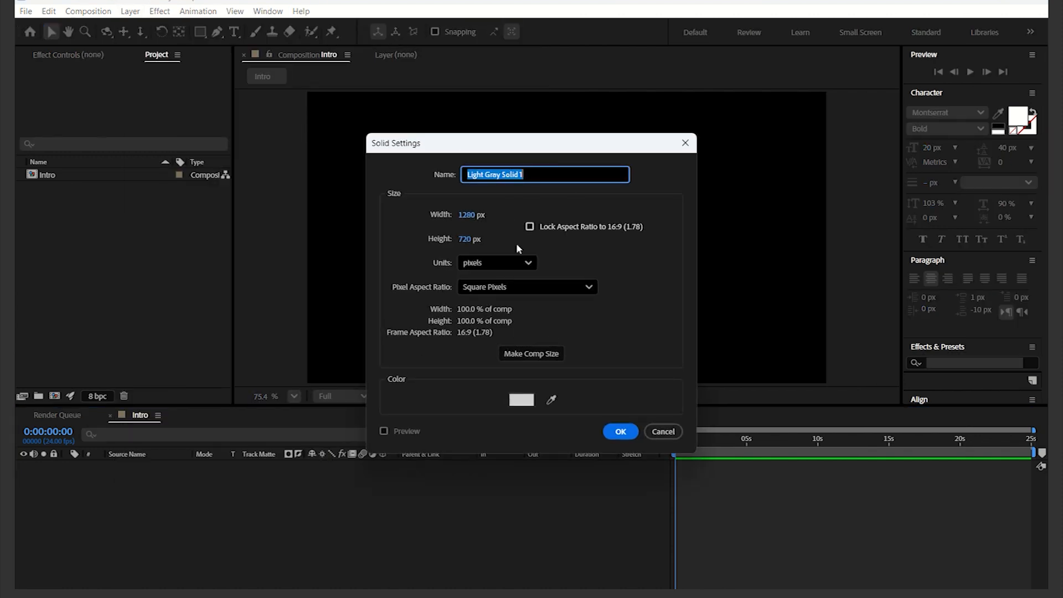
click(528, 403)
drag(520, 236, 460, 228)
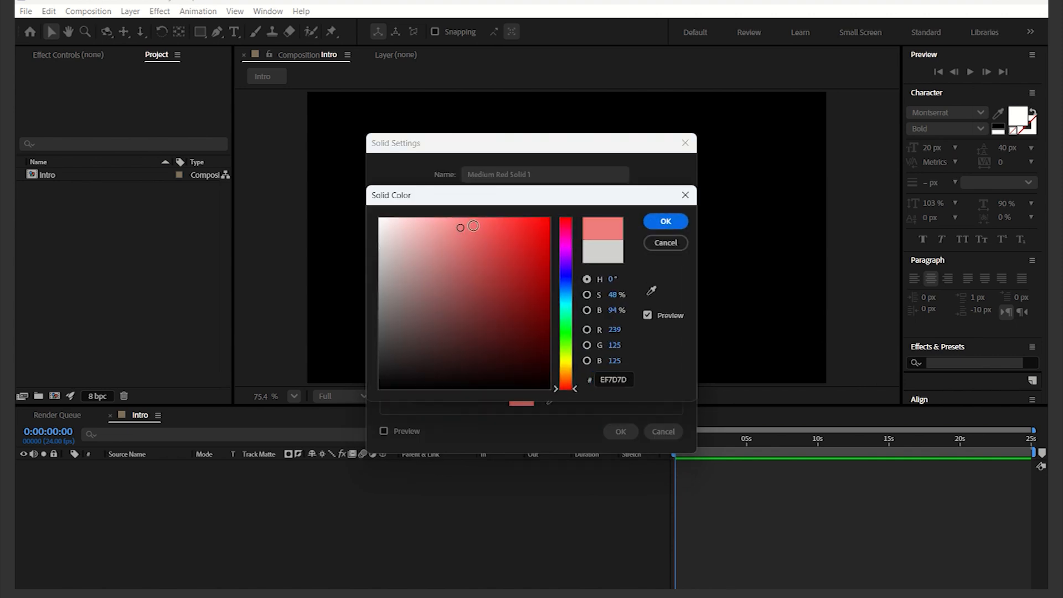
click(666, 221)
click(619, 431)
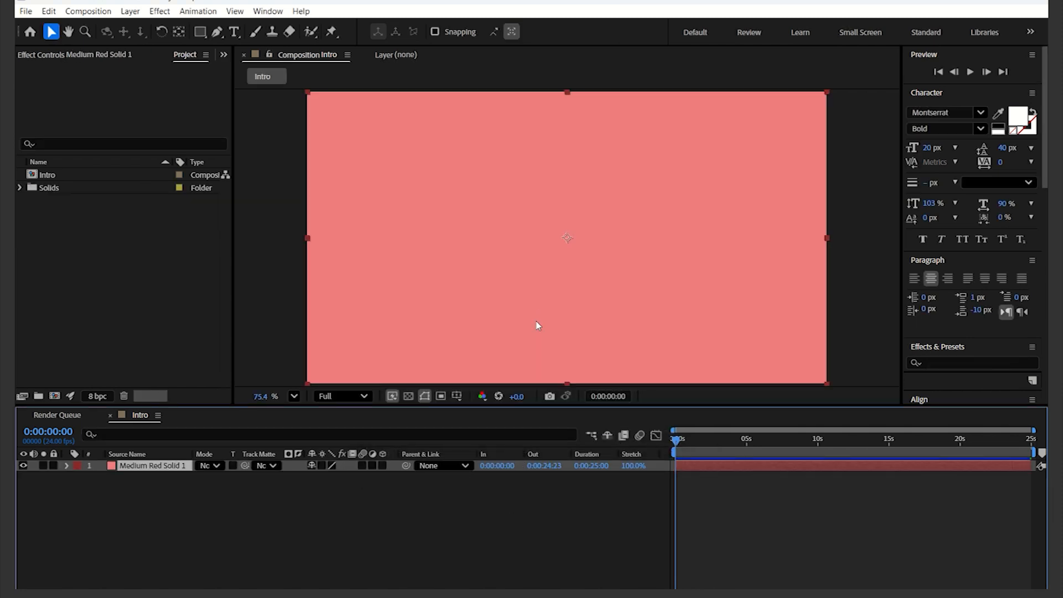
Step: Draw a purple circle with the Ellipse tool near the upper-left corner of the composition
click(349, 512)
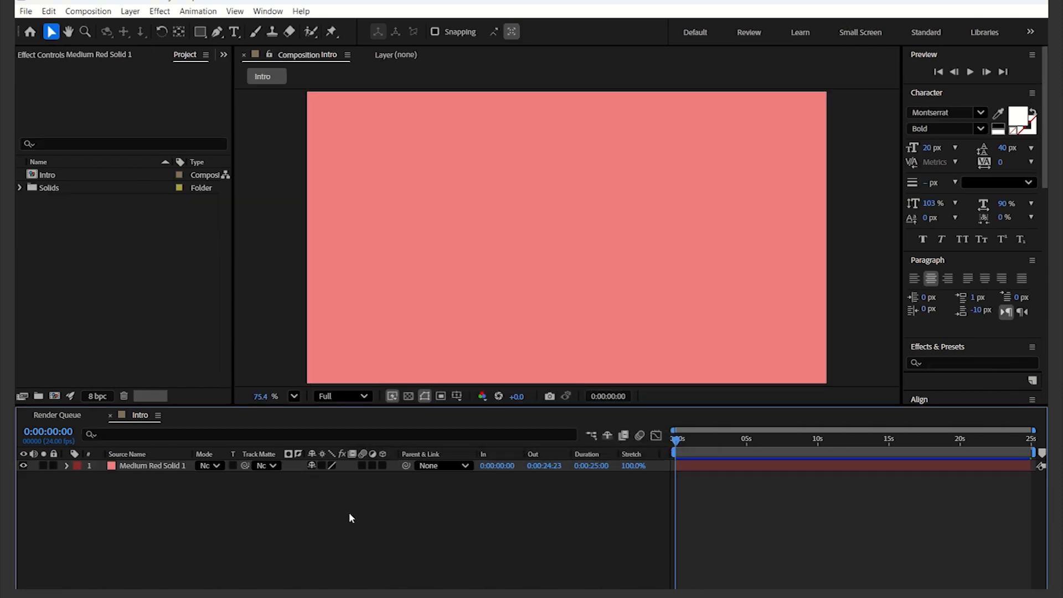
click(200, 32)
click(271, 58)
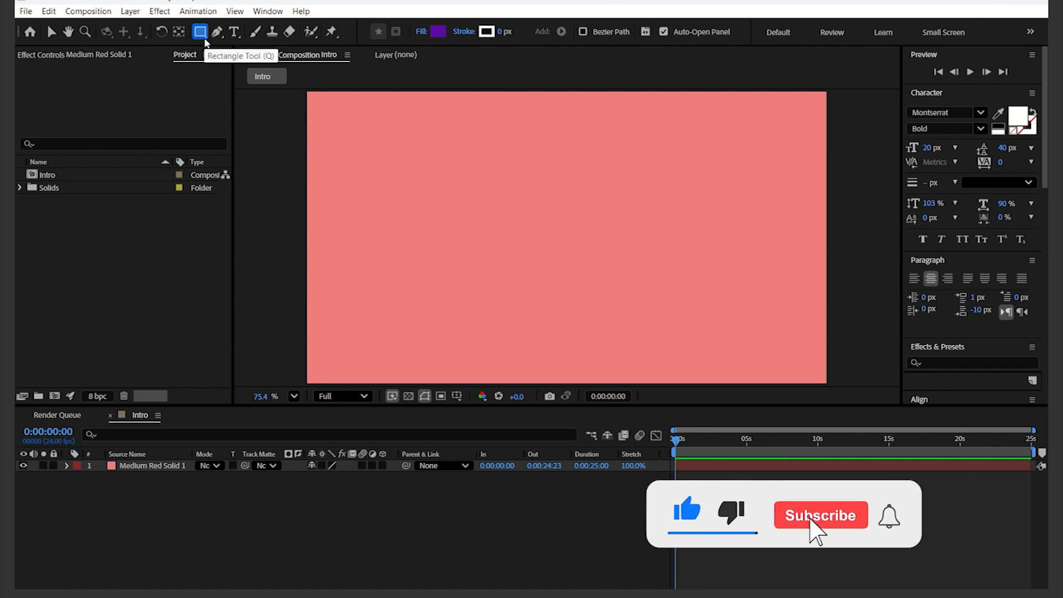
click(205, 39)
click(255, 61)
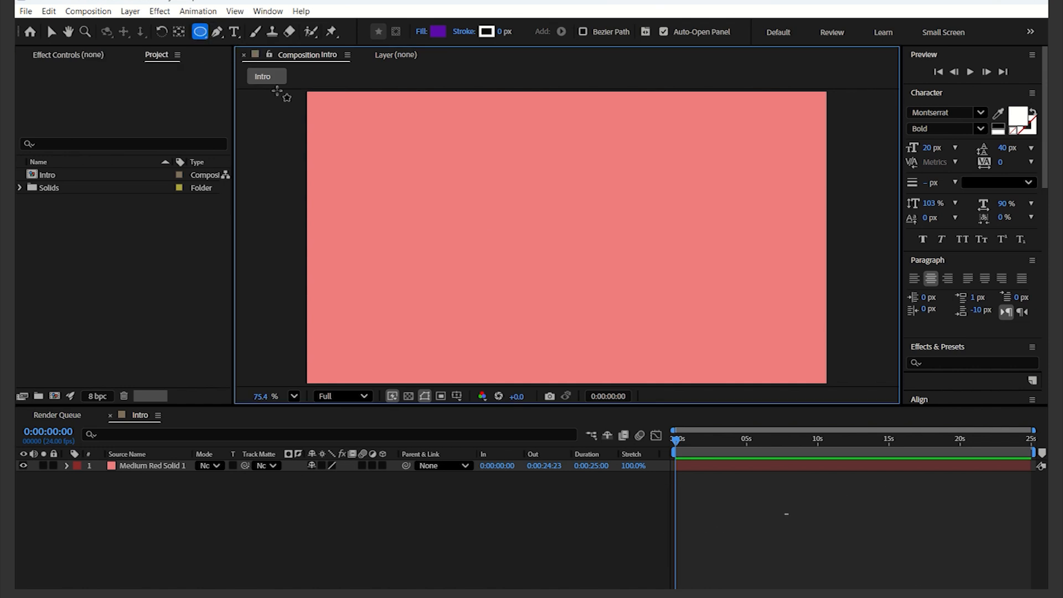
drag(350, 138, 447, 234)
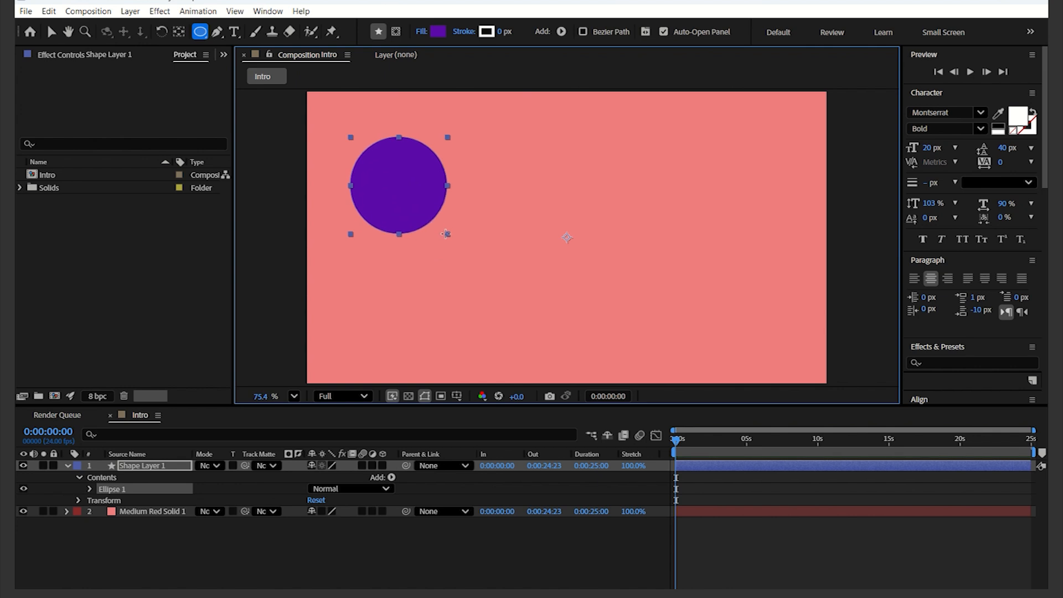
drag(445, 234, 451, 237)
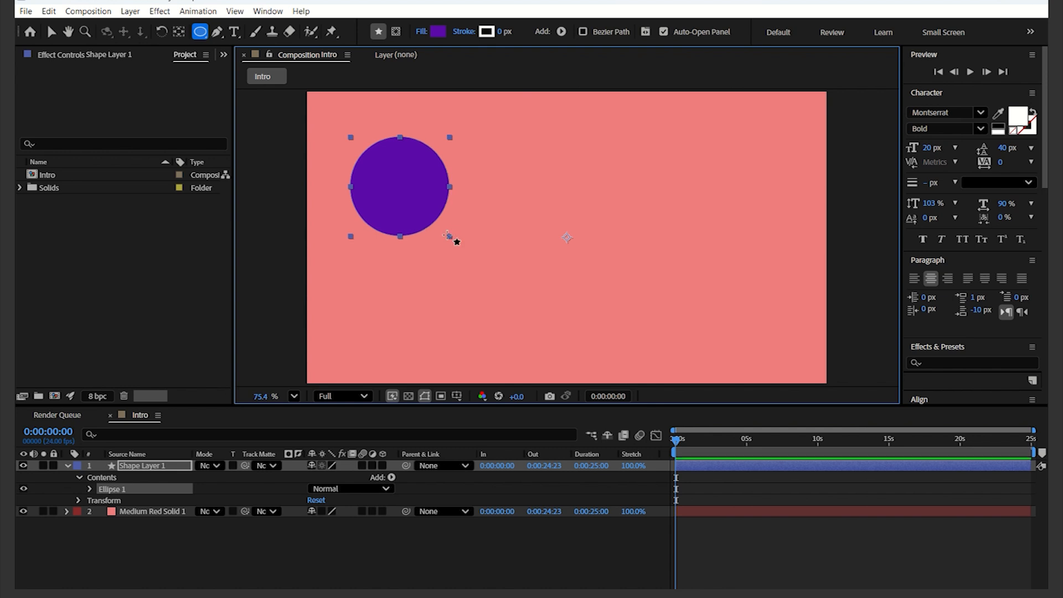
Step: Rename the shape layer to Circle
click(150, 469)
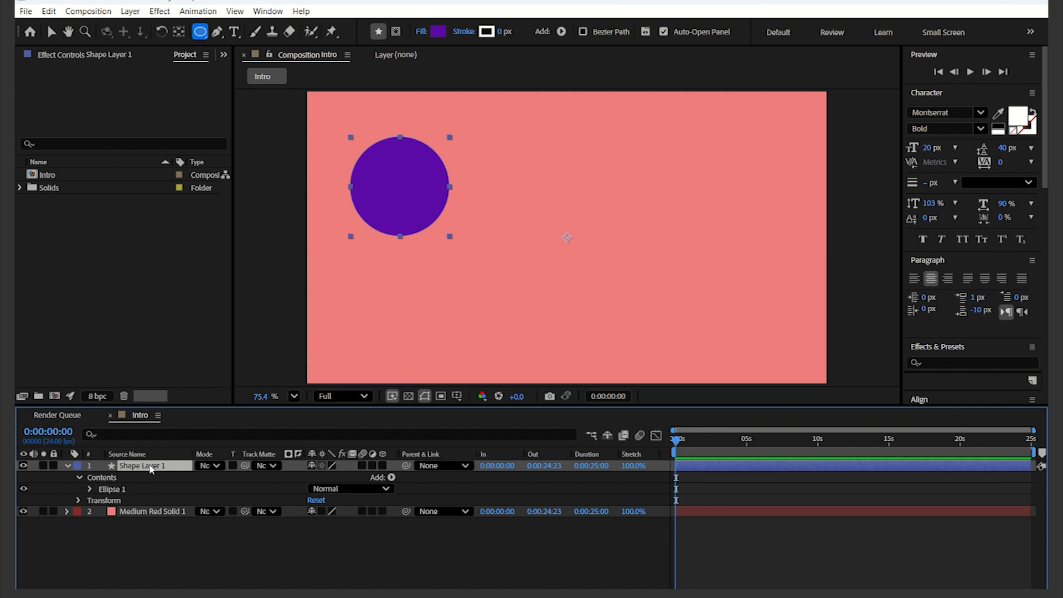
key(Return)
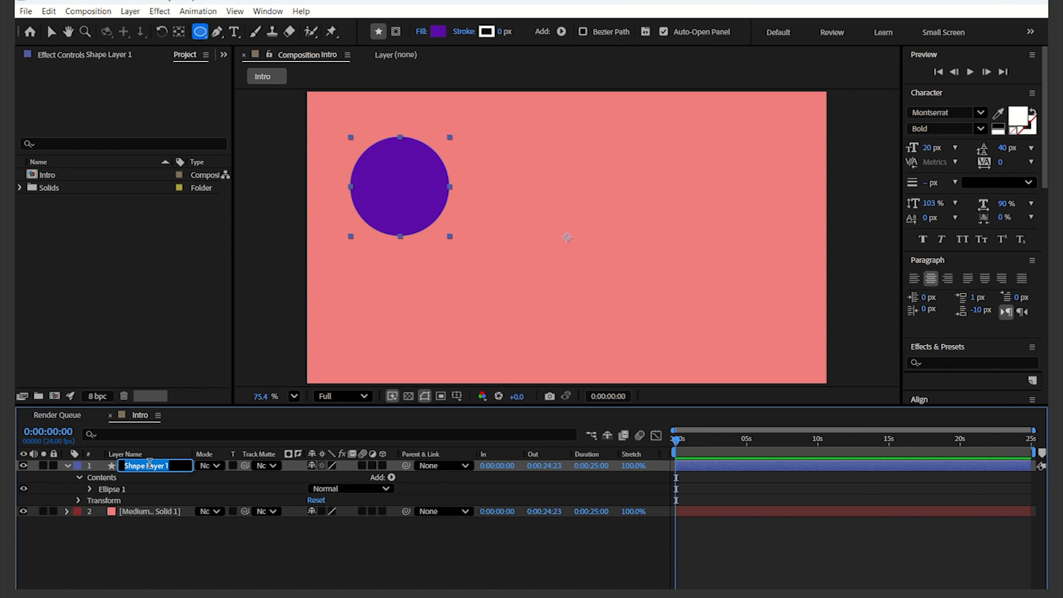
text(Circle)
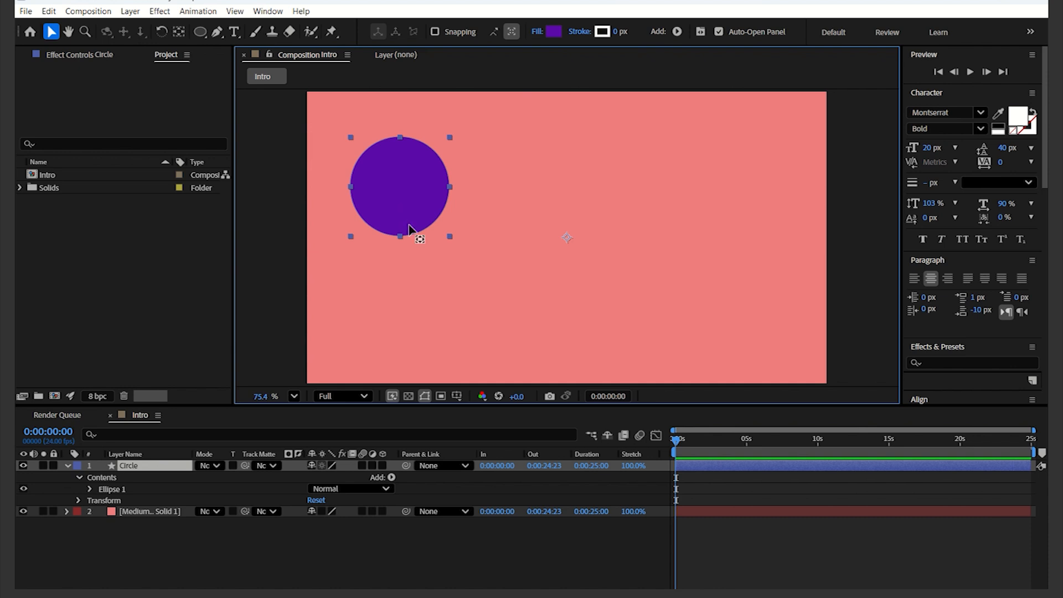
Step: Move the Circle layer's anchor point to the centre of the circle with the Pan Behind tool
key(y)
drag(565, 236, 397, 188)
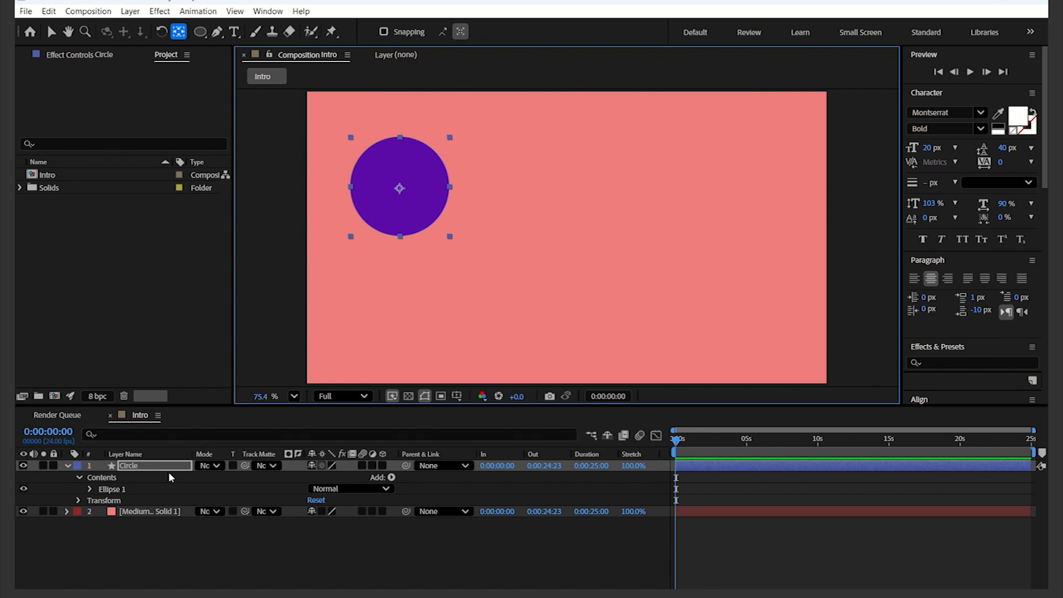
key(v)
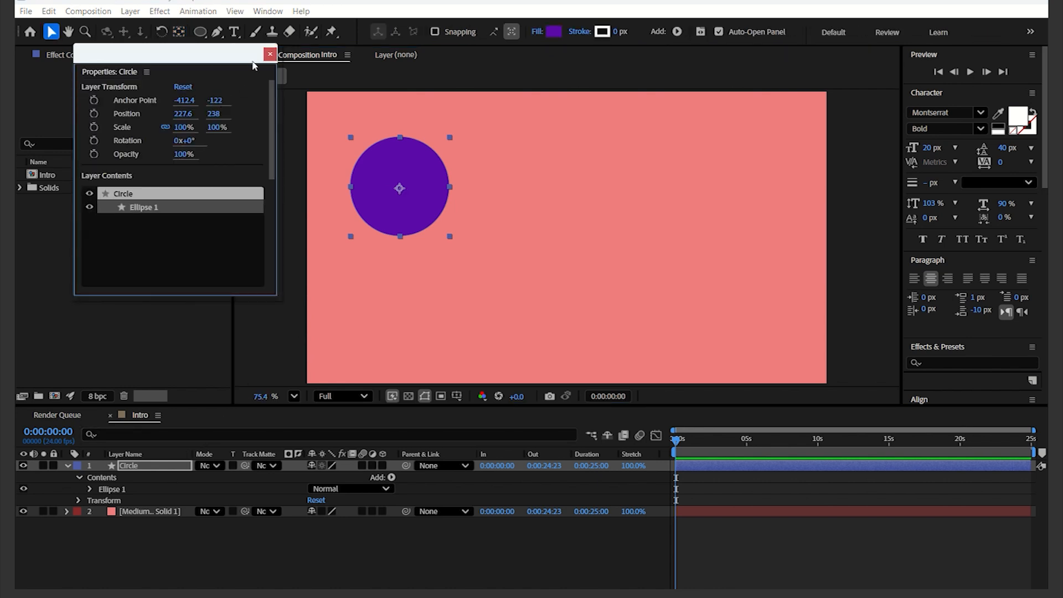
click(270, 54)
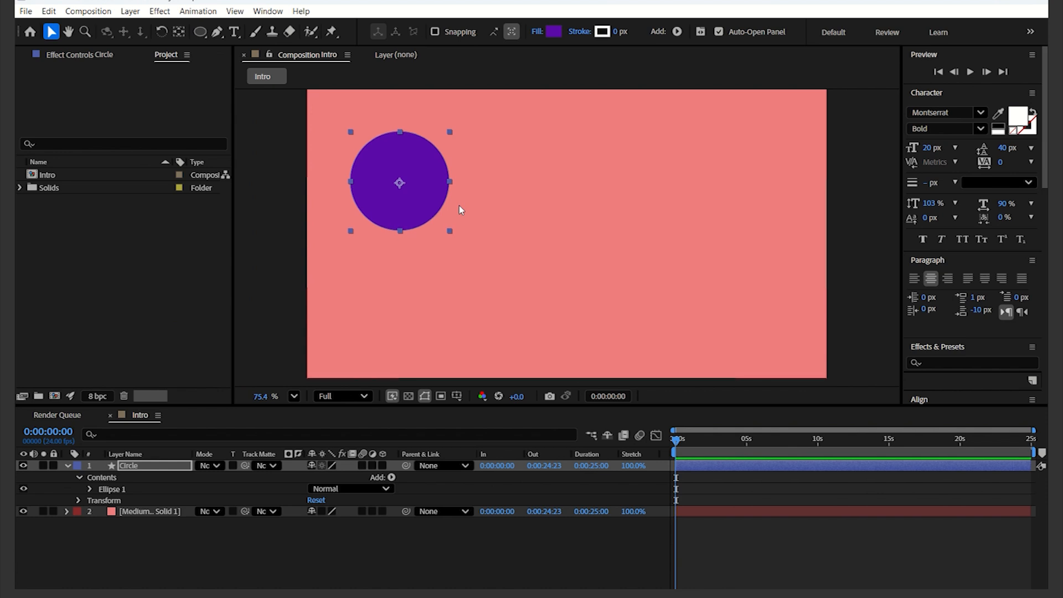
Step: Move the circle off the left edge of the frame and reveal the layer's Position property
key(comma)
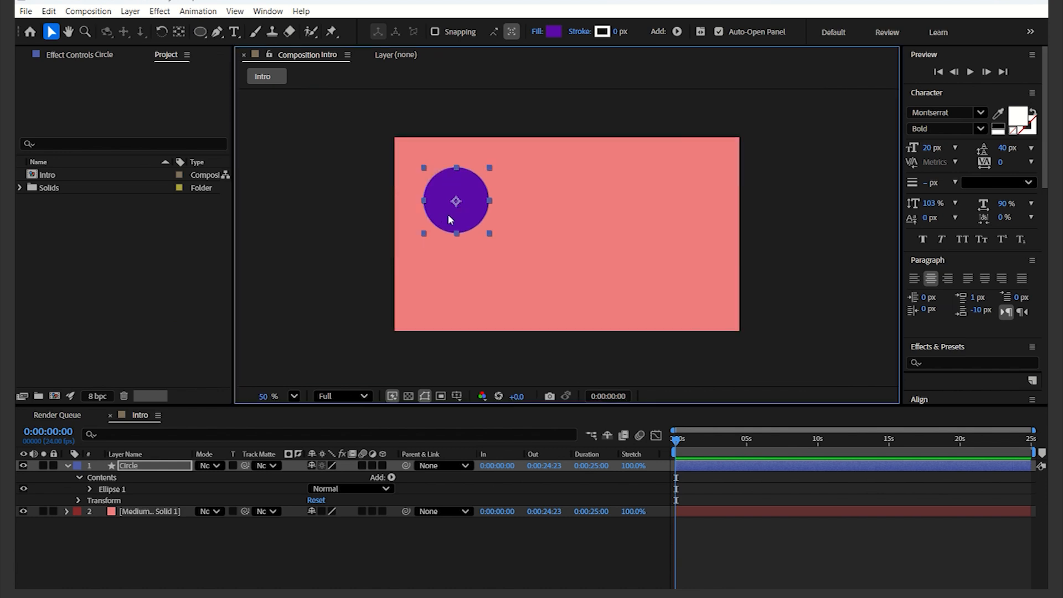
drag(465, 217, 342, 241)
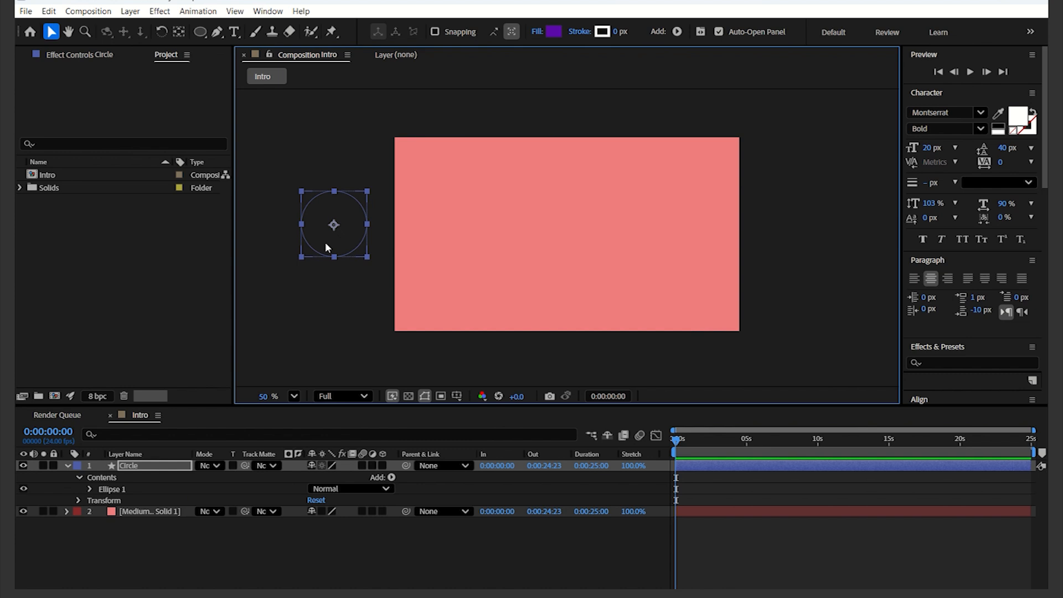
click(140, 467)
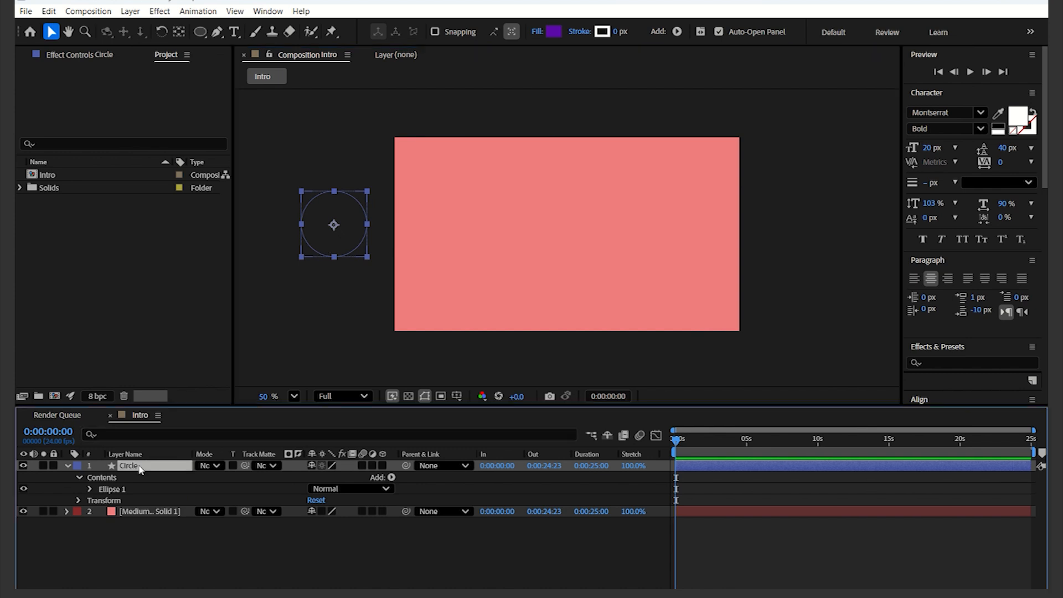
key(p)
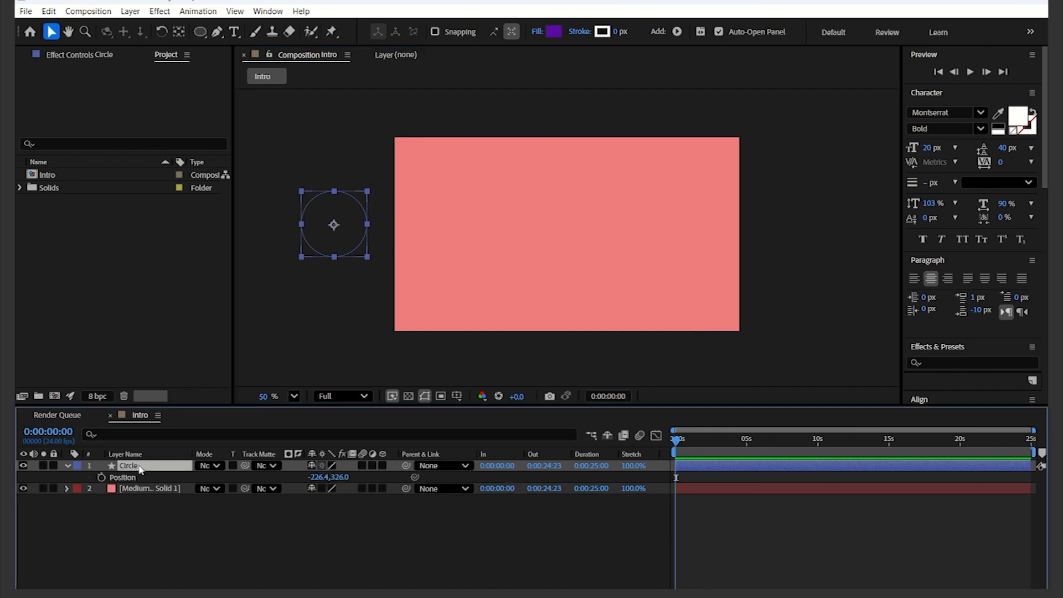
Step: Keyframe the circle's Position at 0 s, then move the circle past the frame's right edge at about 5 s
click(101, 477)
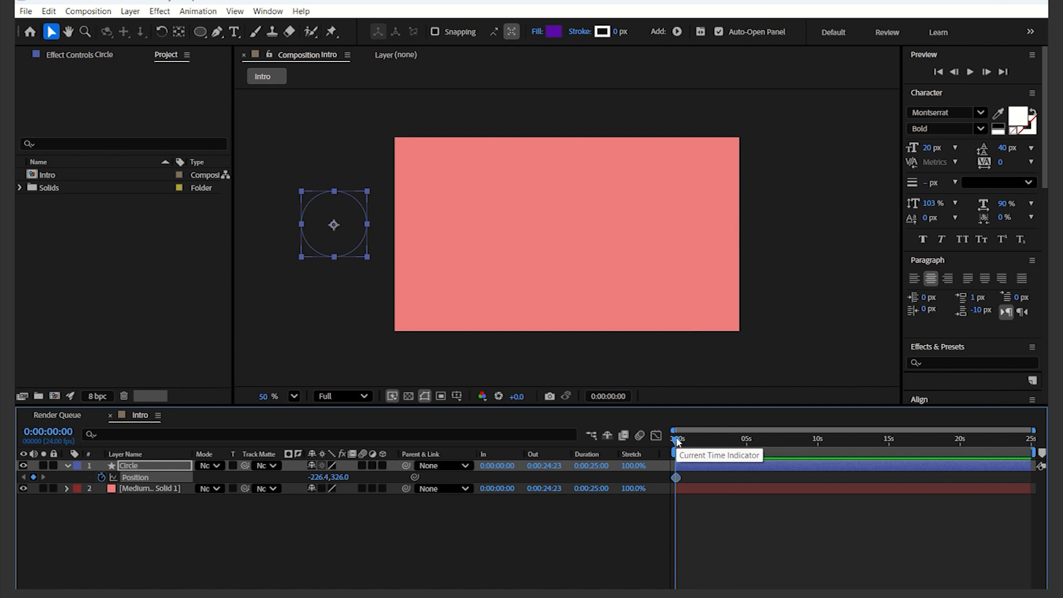
drag(677, 440, 750, 440)
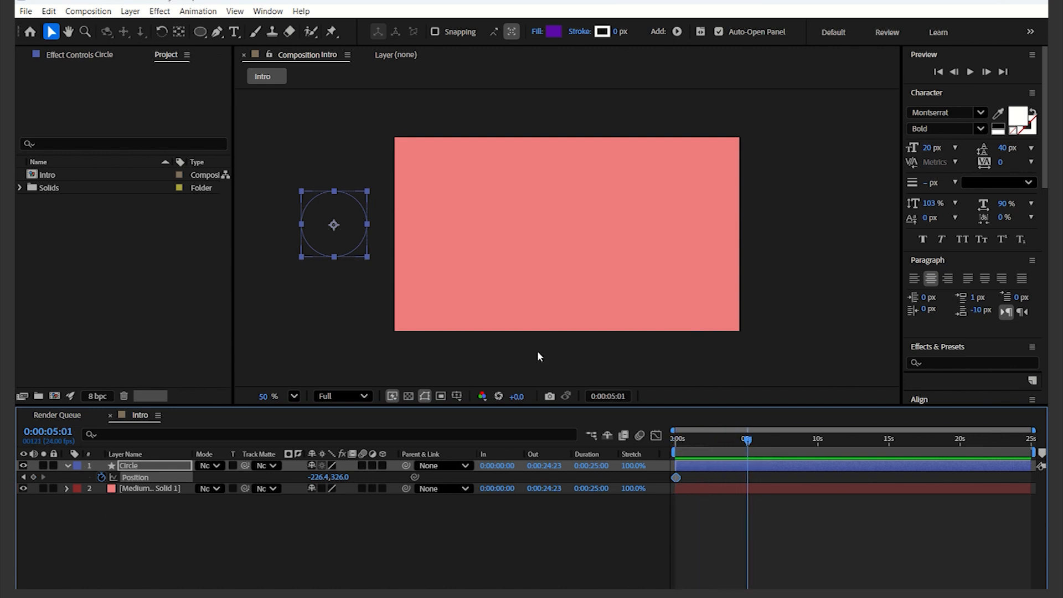
drag(335, 244, 797, 245)
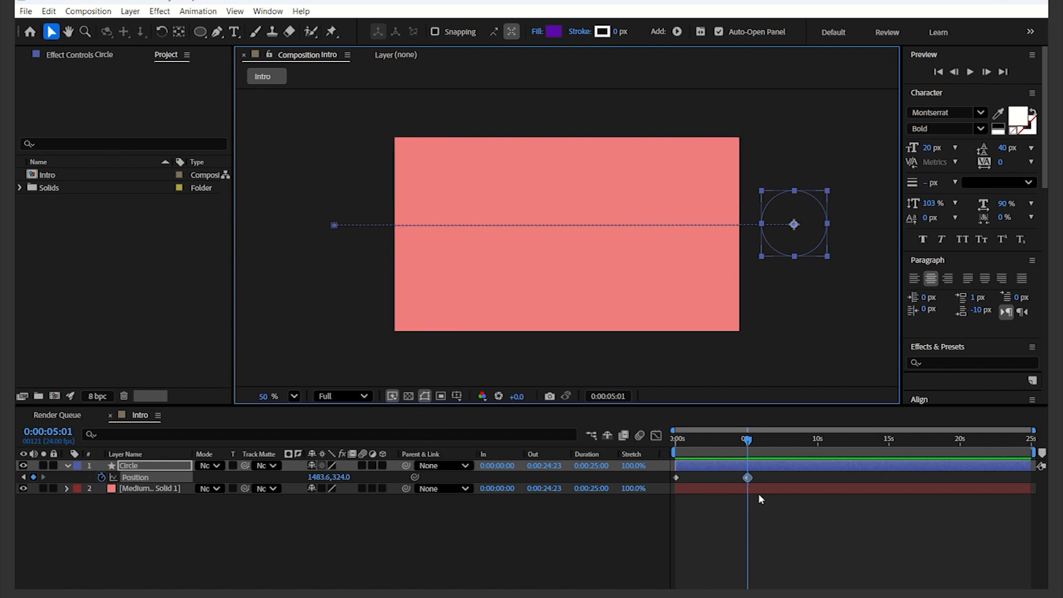
Step: Preview the circle's movement animation from the start
drag(748, 440, 520, 454)
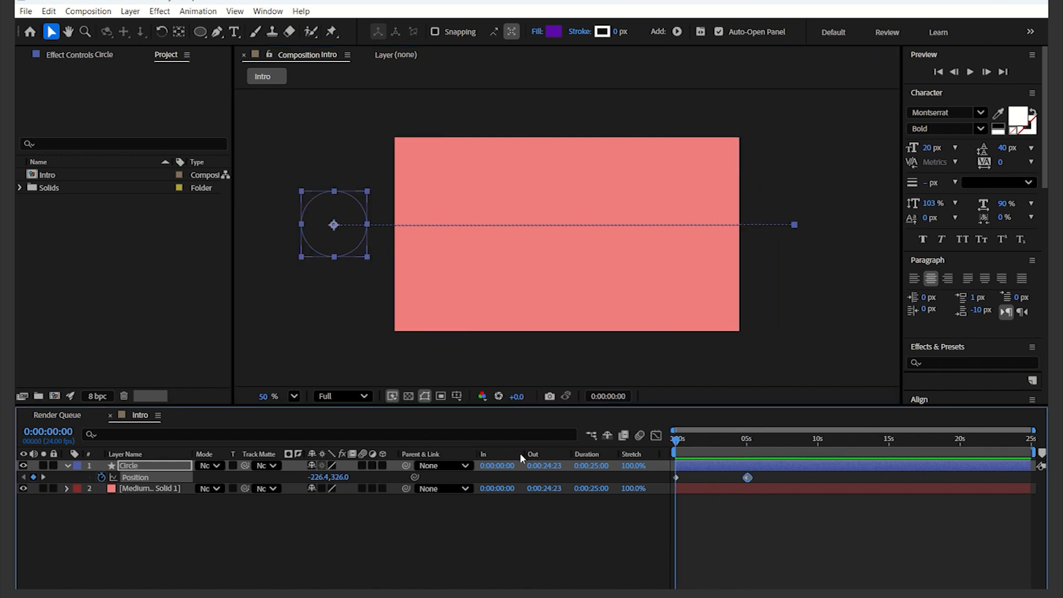
key(space)
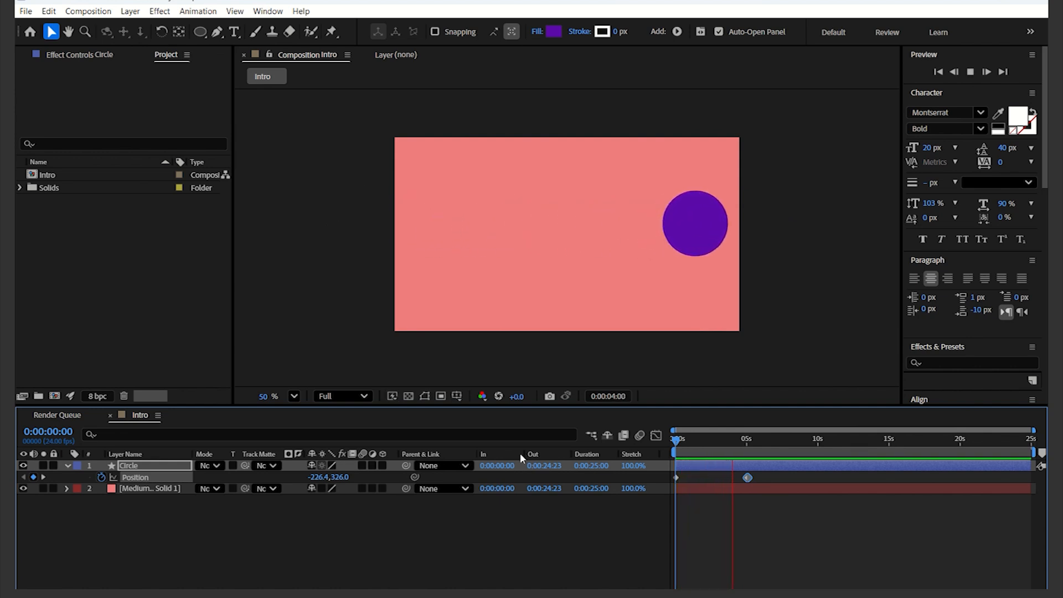
key(space)
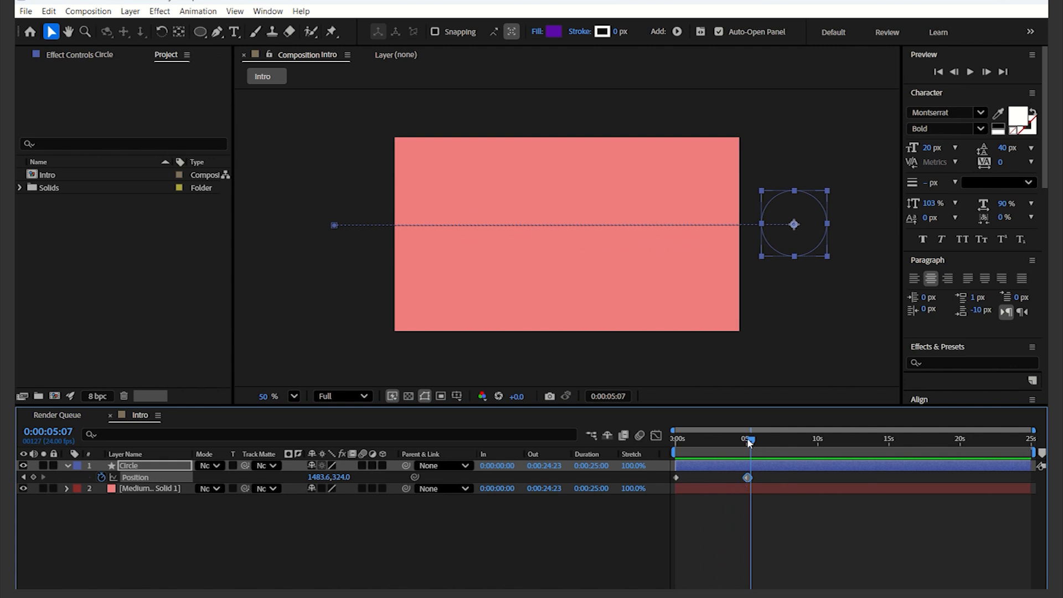
Step: Keyframe the circle's Opacity at 100% at 0 s and set it to 0% at about 5 s
key(Home)
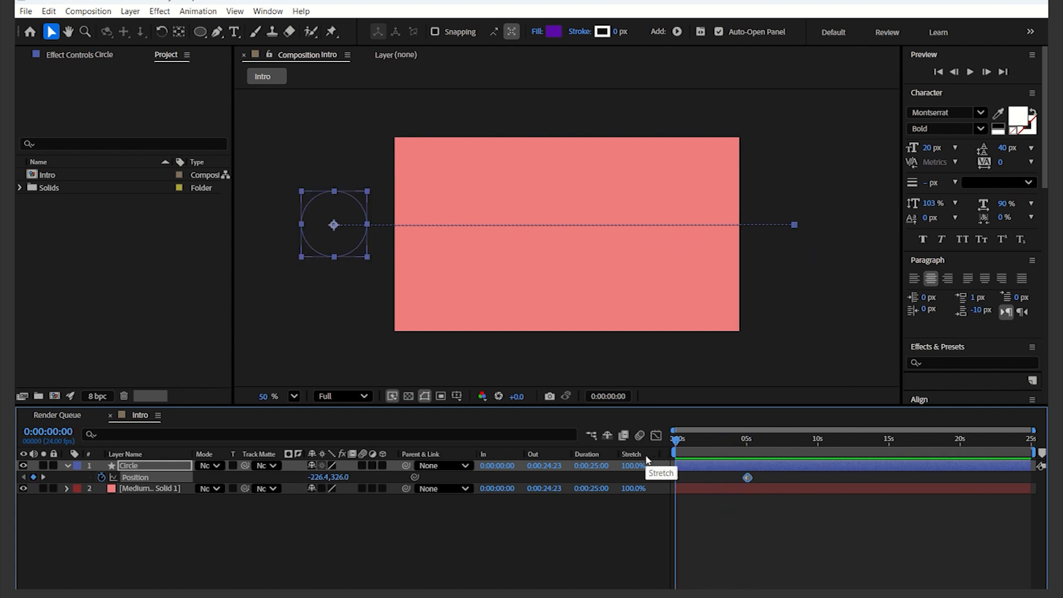
key(t)
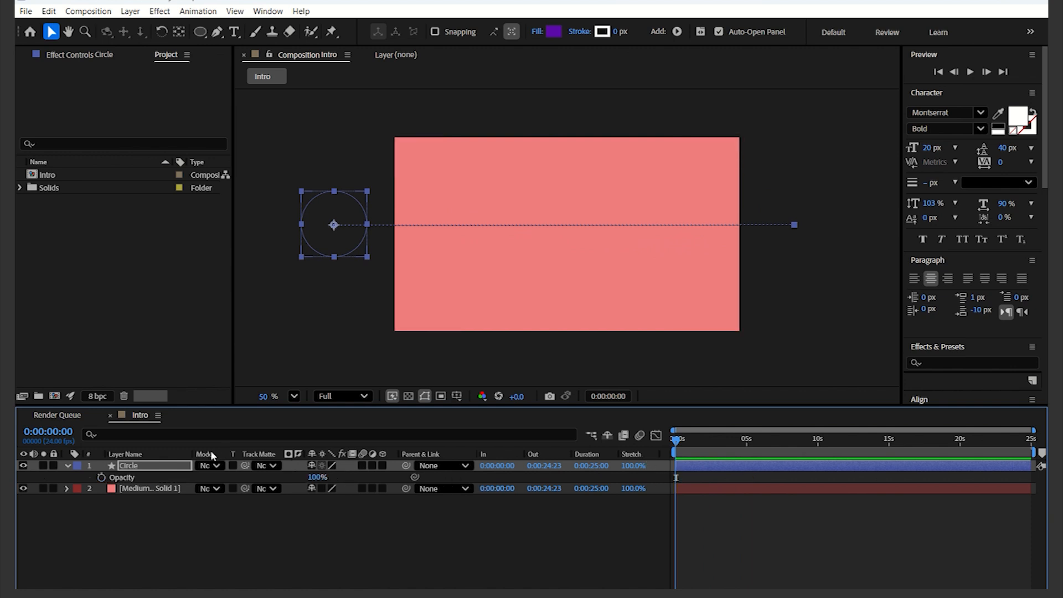
click(102, 478)
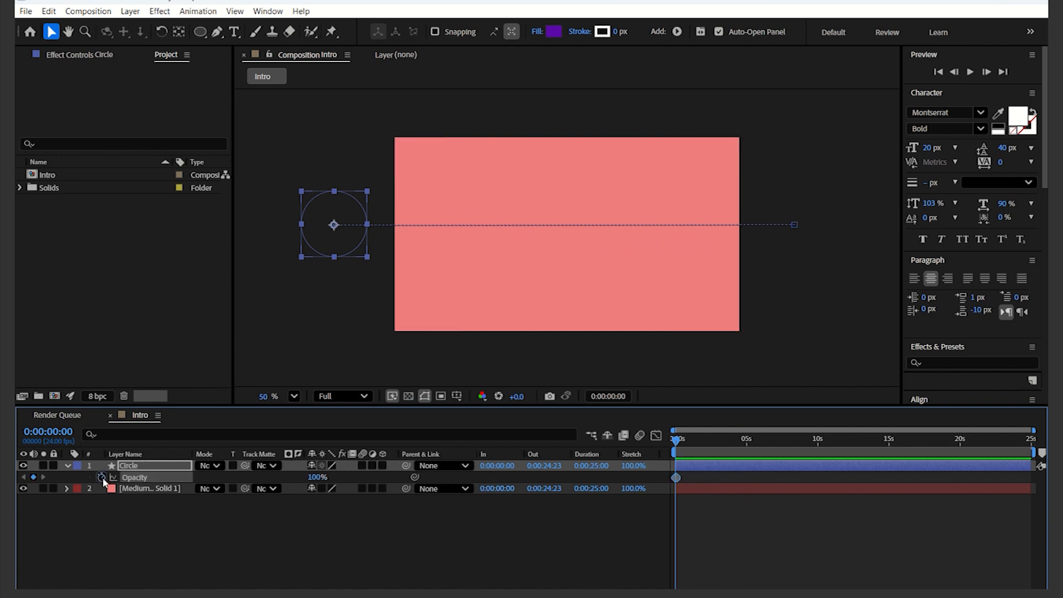
drag(676, 441, 747, 439)
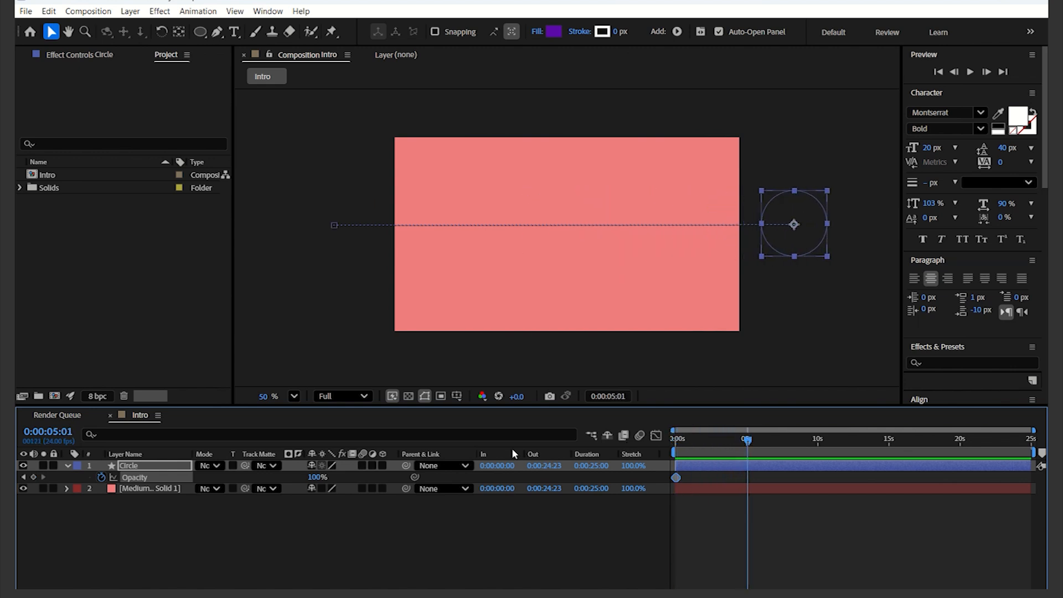
click(316, 477)
text(0)
key(Return)
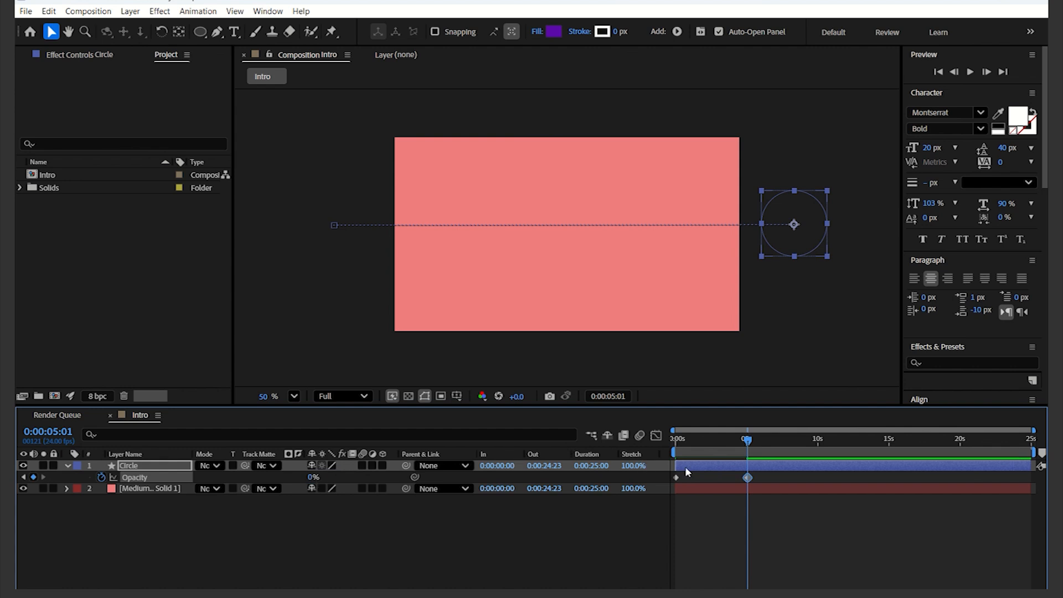
Step: Preview the fading circle animation from the start and return to 0 s
drag(745, 437, 595, 434)
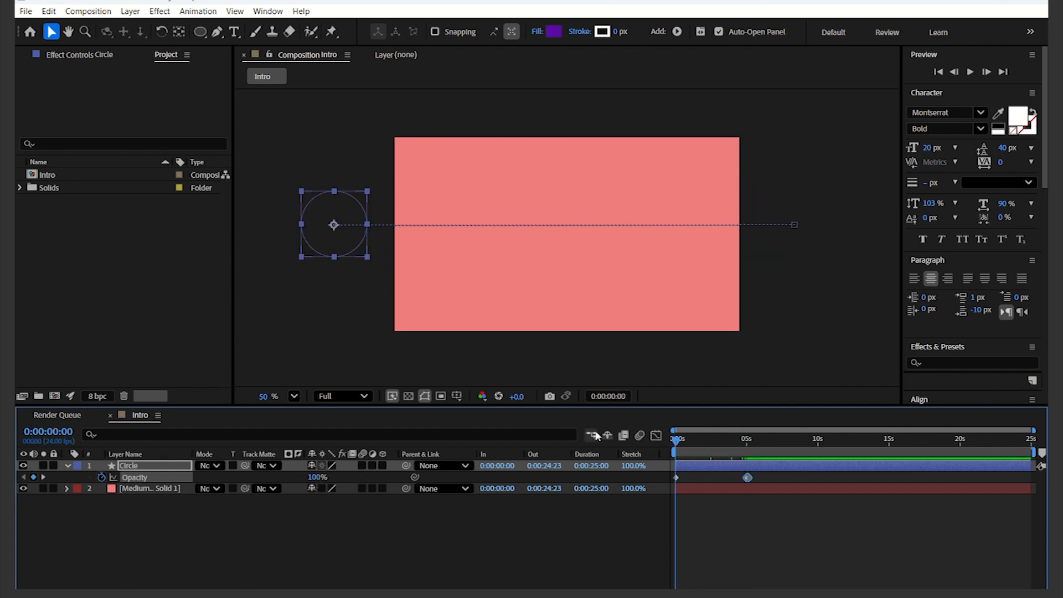
key(space)
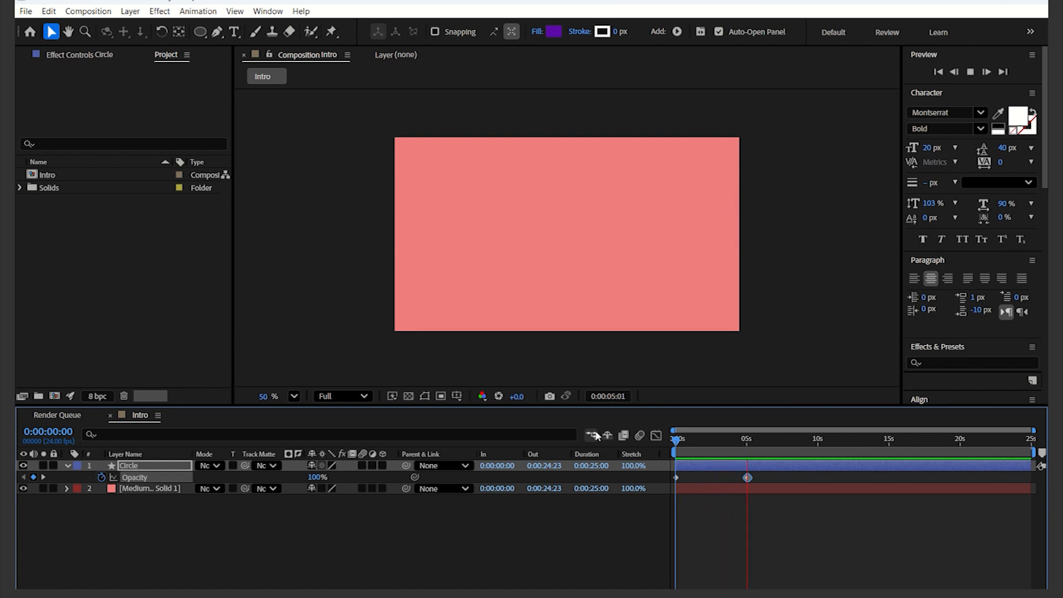
key(space)
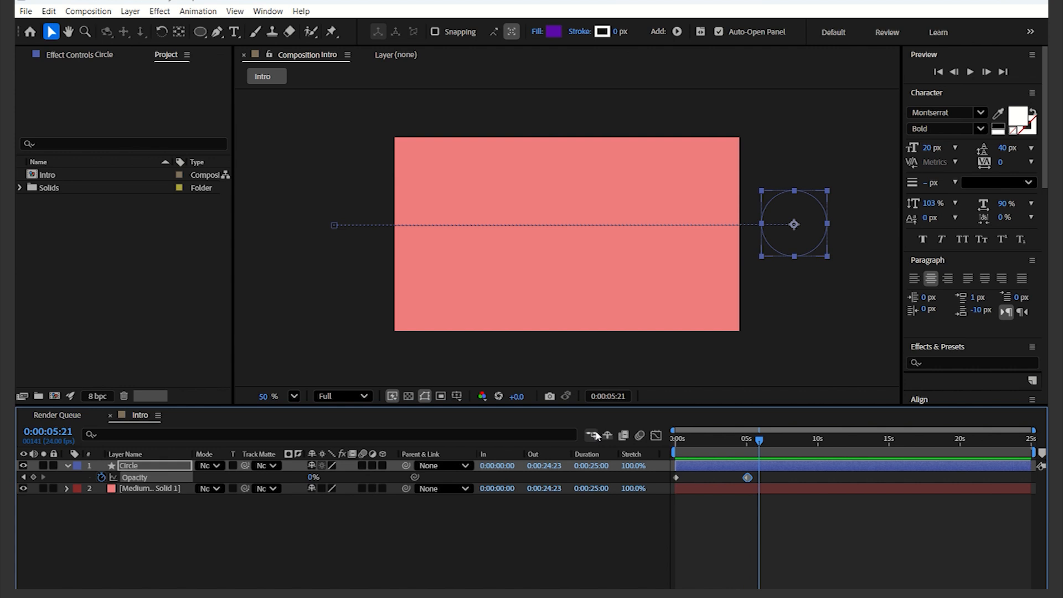
drag(758, 441, 670, 448)
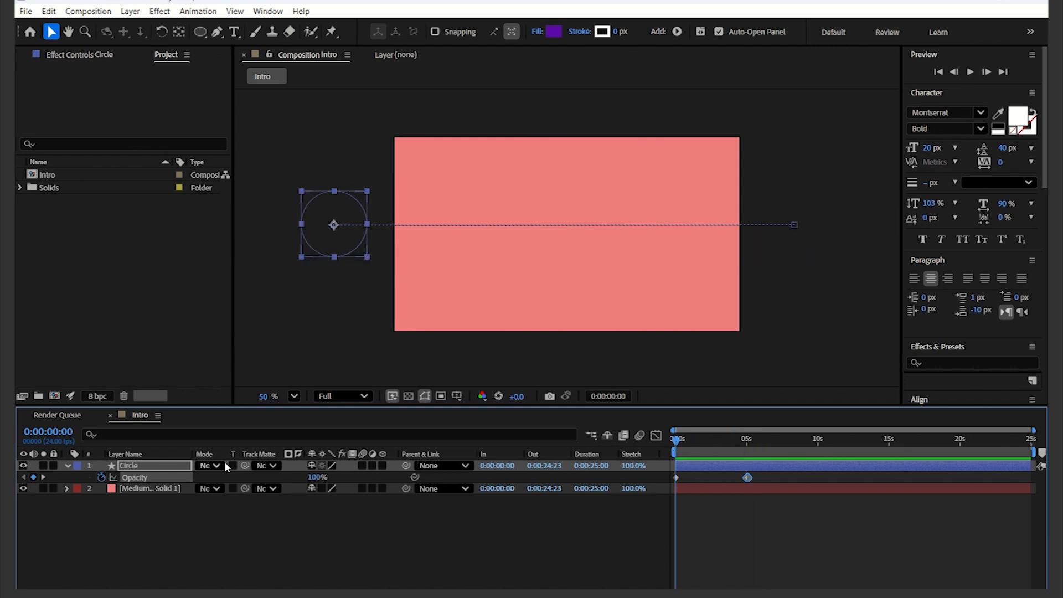
Step: Keyframe the circle's Scale at 100% at 0 s and set it to 274% at about 4.5 s
click(170, 467)
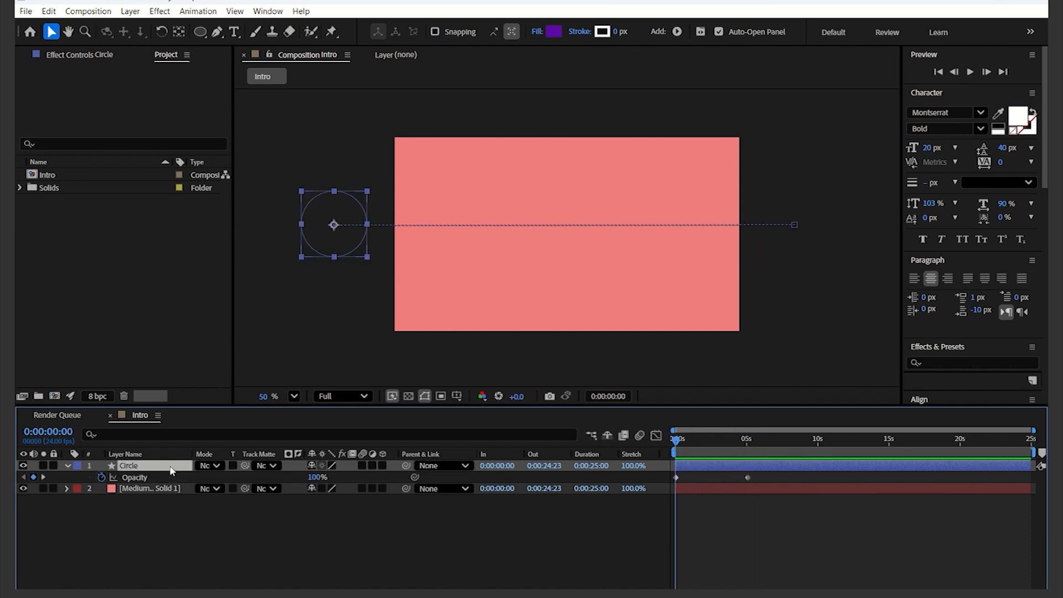
key(s)
click(102, 477)
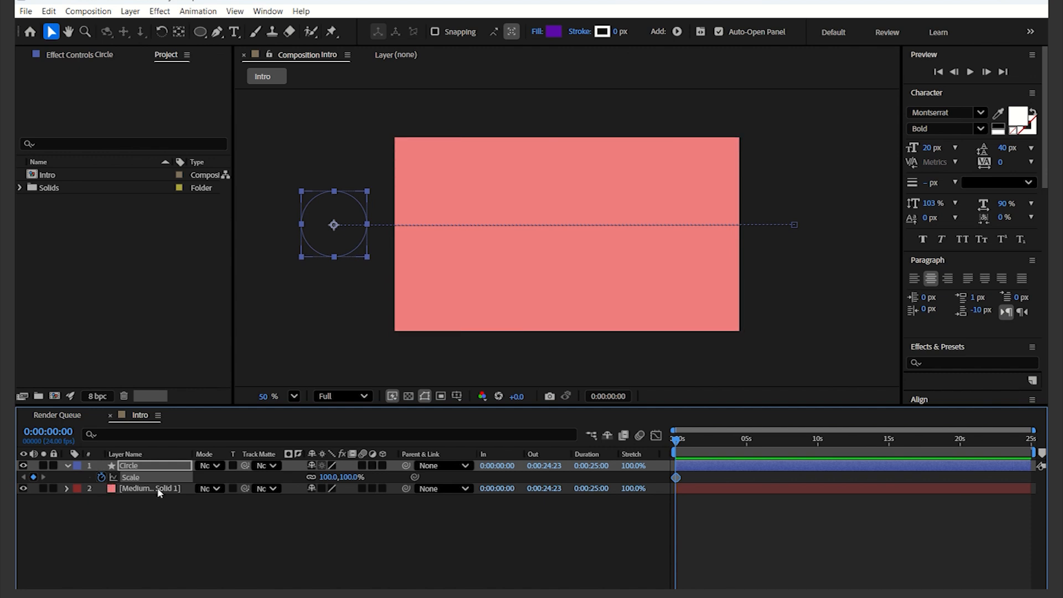
drag(680, 437, 742, 435)
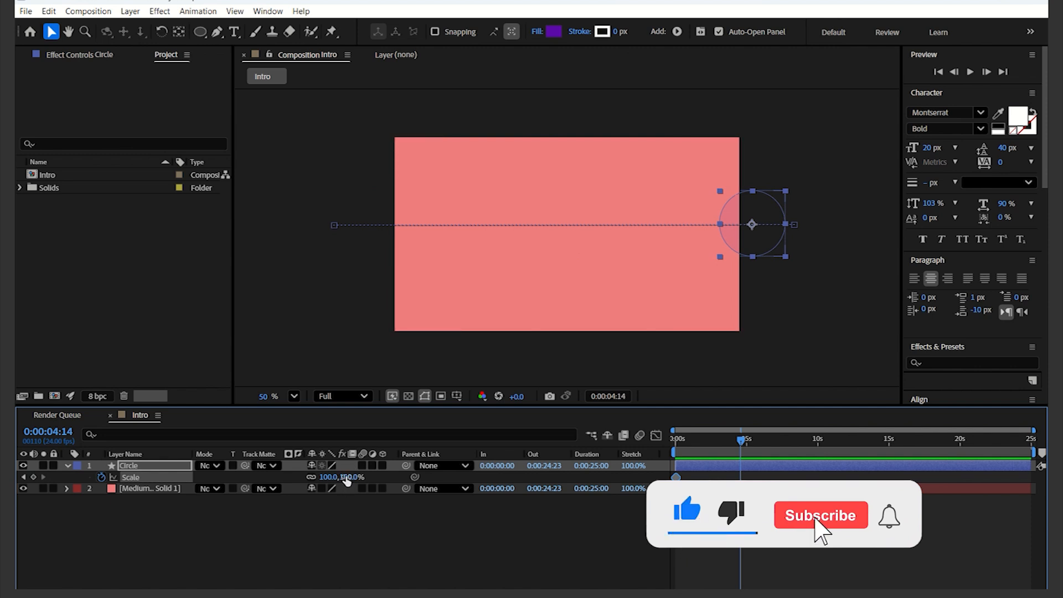
drag(344, 477, 466, 481)
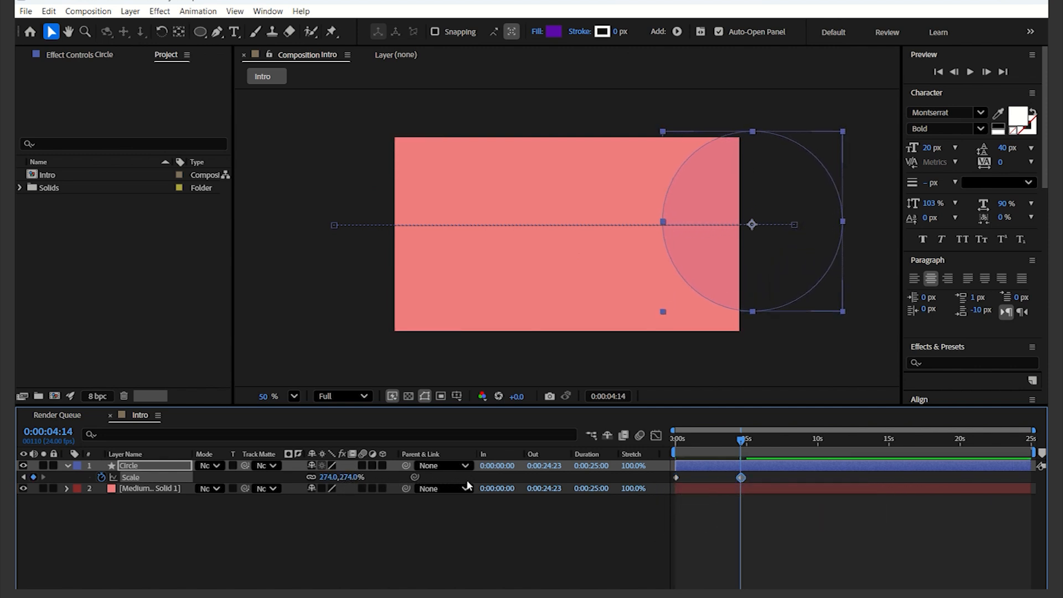
Step: Preview the scaling circle animation from the start and return to 0 s
drag(744, 442, 676, 442)
key(space)
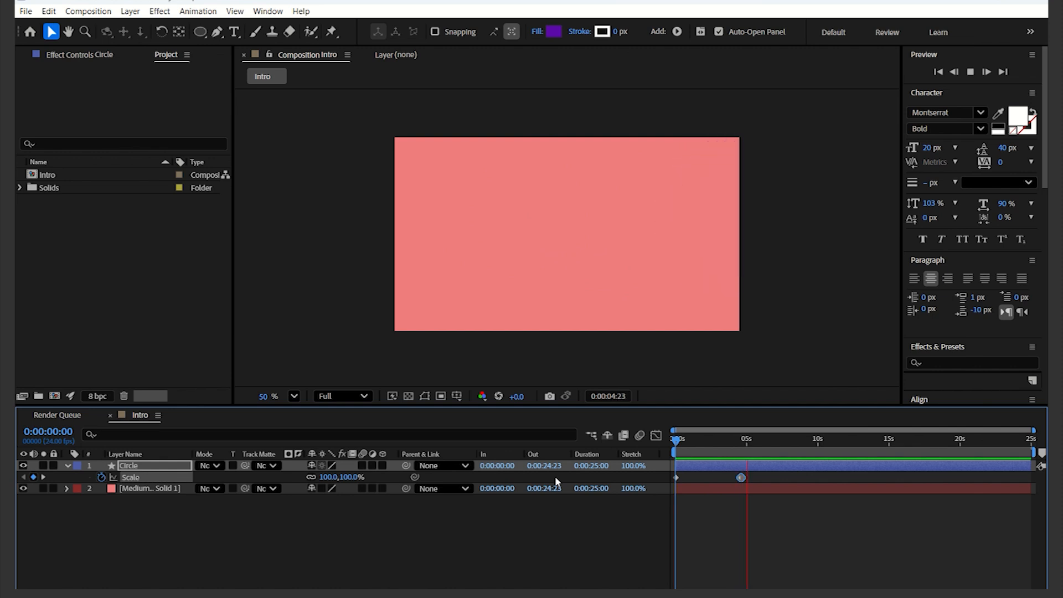
key(space)
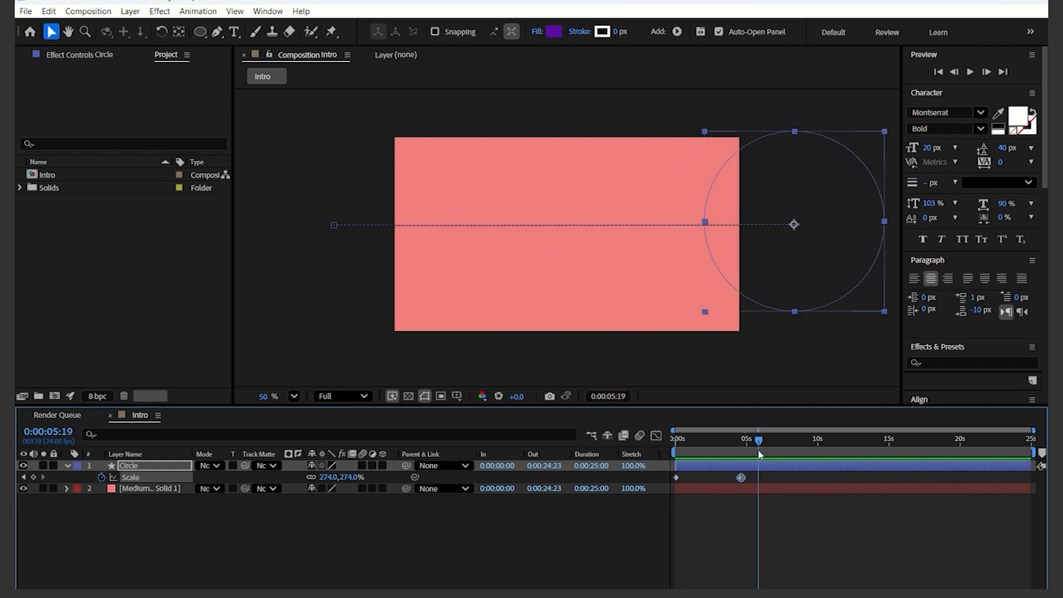
drag(758, 444, 635, 449)
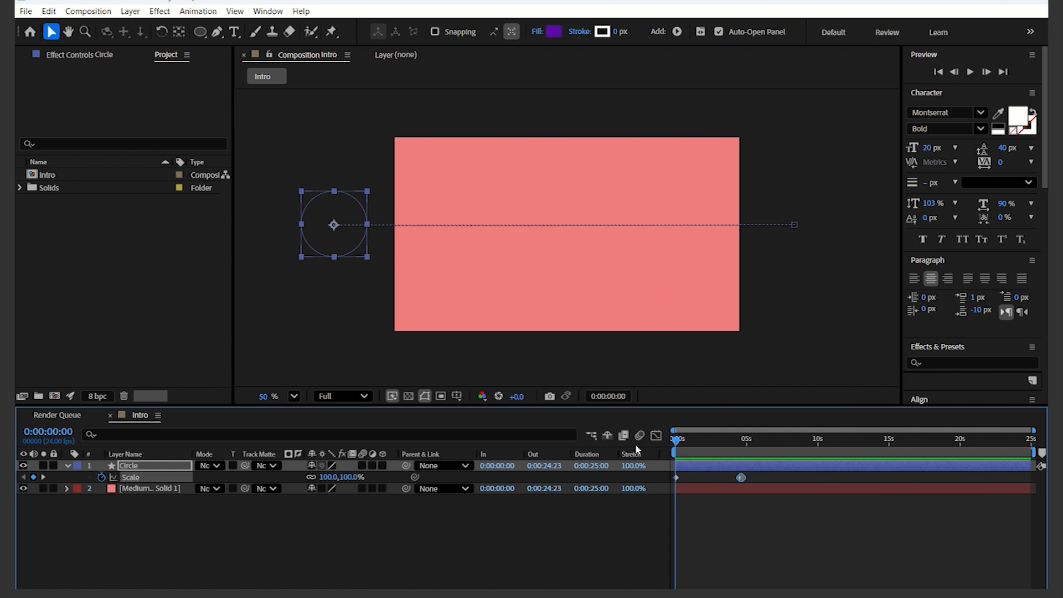
Step: Draw a purple star with the Star tool near the upper-left part of the composition
click(482, 524)
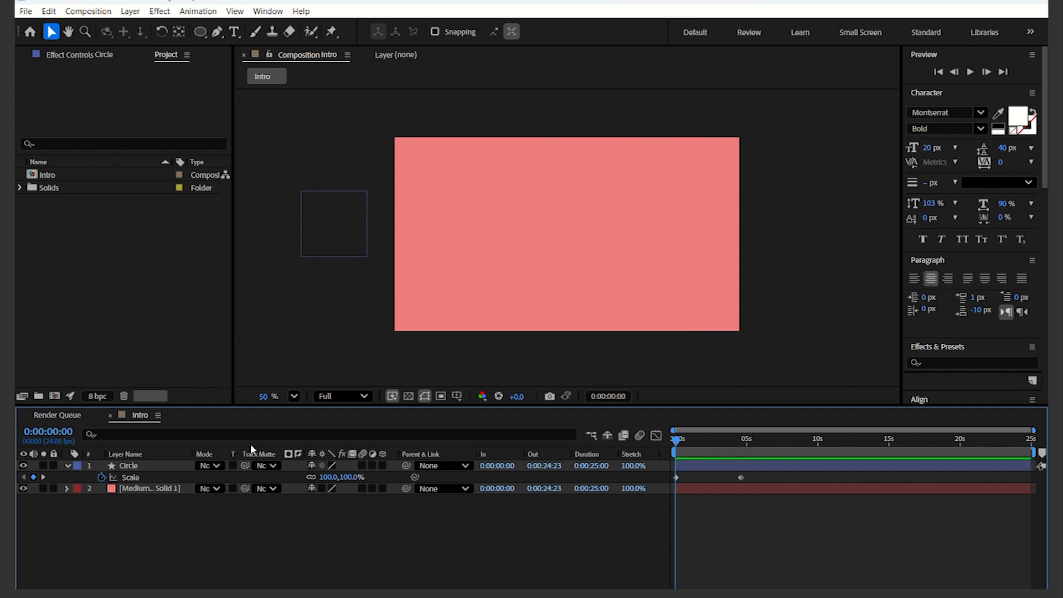
click(206, 38)
click(206, 41)
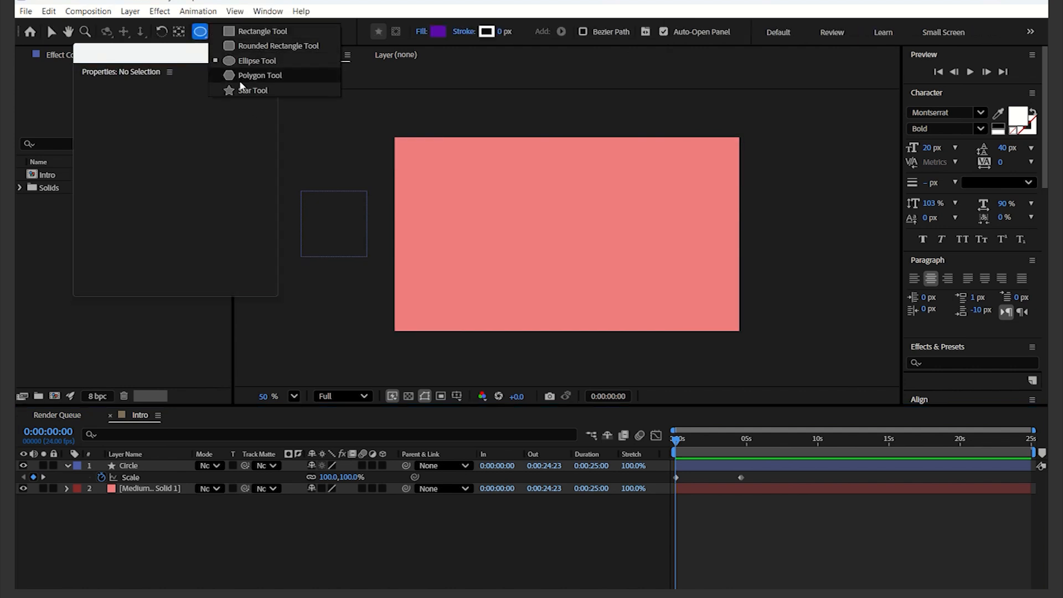
click(244, 90)
click(340, 548)
drag(506, 185, 515, 211)
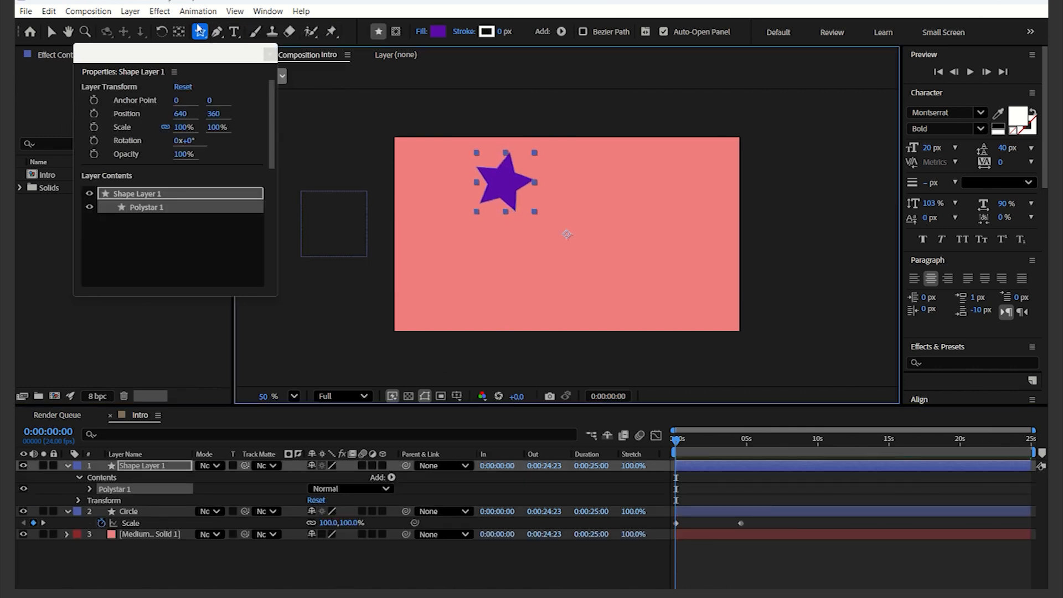
Step: Move the star beyond the upper-right corner of the frame
click(264, 49)
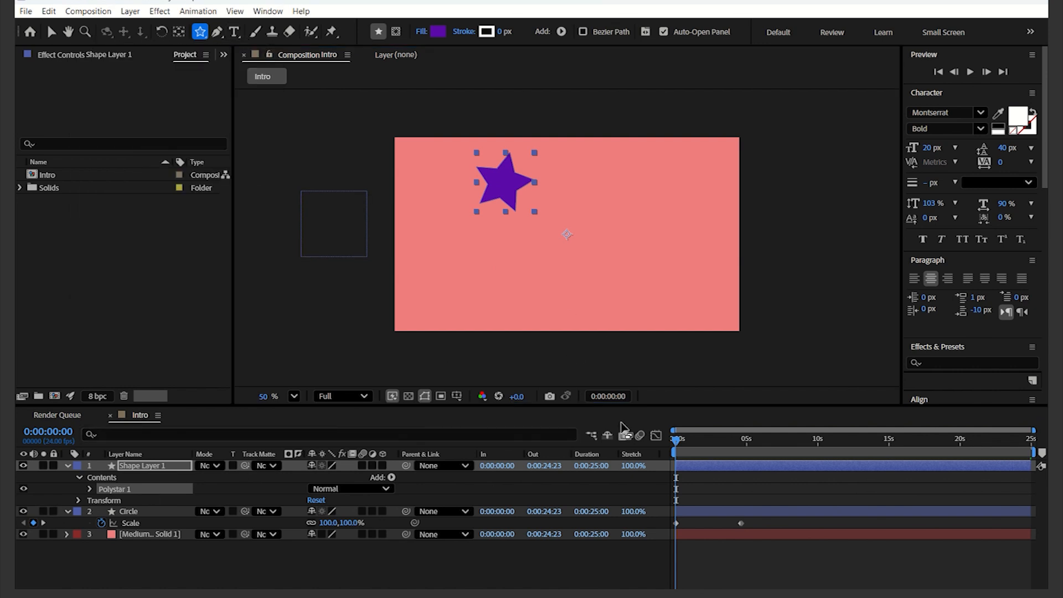
click(720, 470)
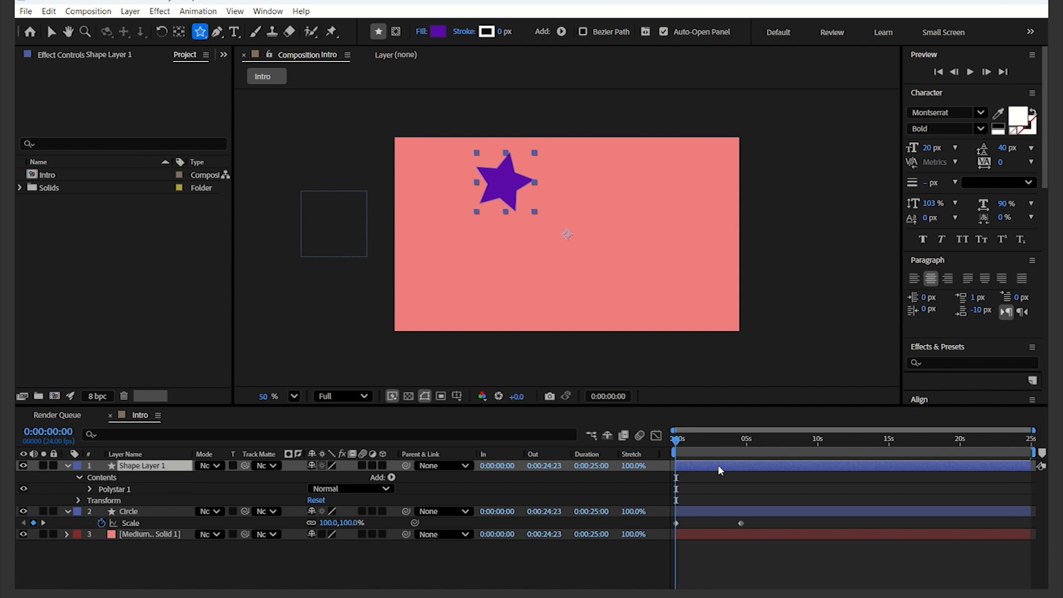
click(51, 31)
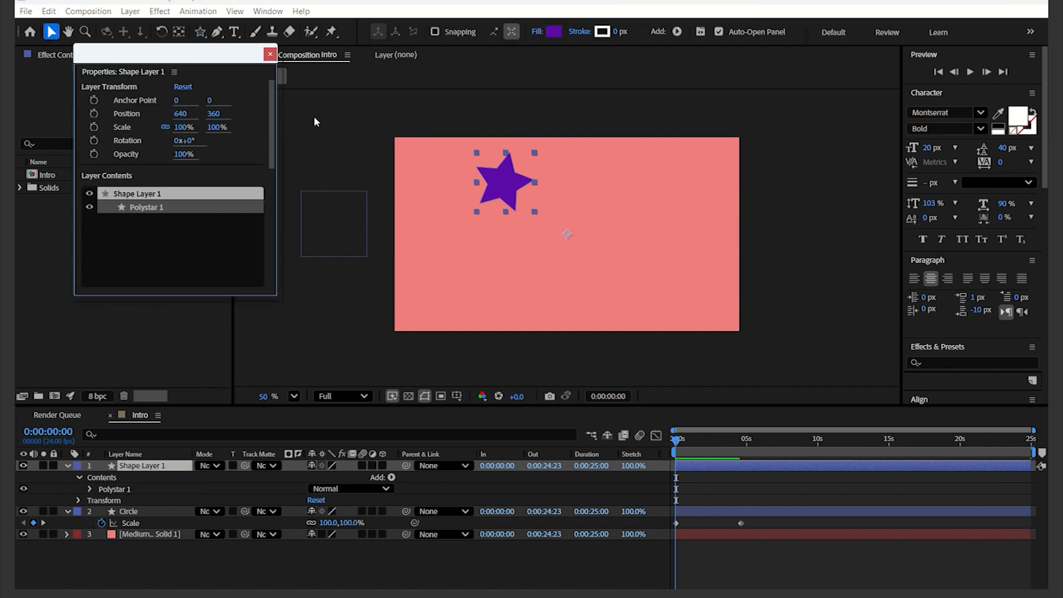
drag(500, 178, 754, 121)
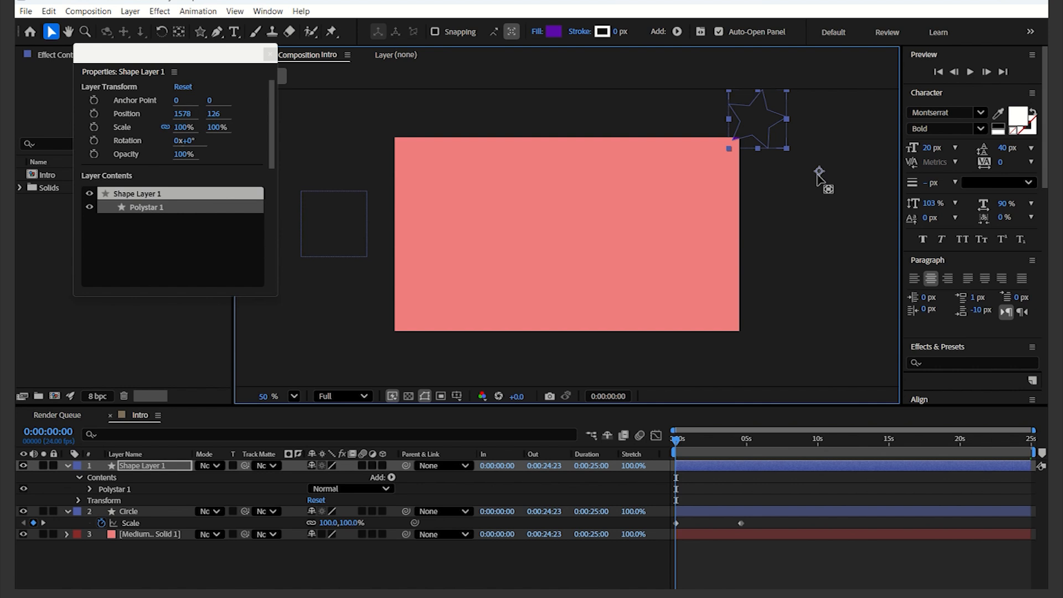
Step: Move the star layer's anchor point to the centre of the star with the Pan Behind tool
key(y)
drag(818, 173, 756, 119)
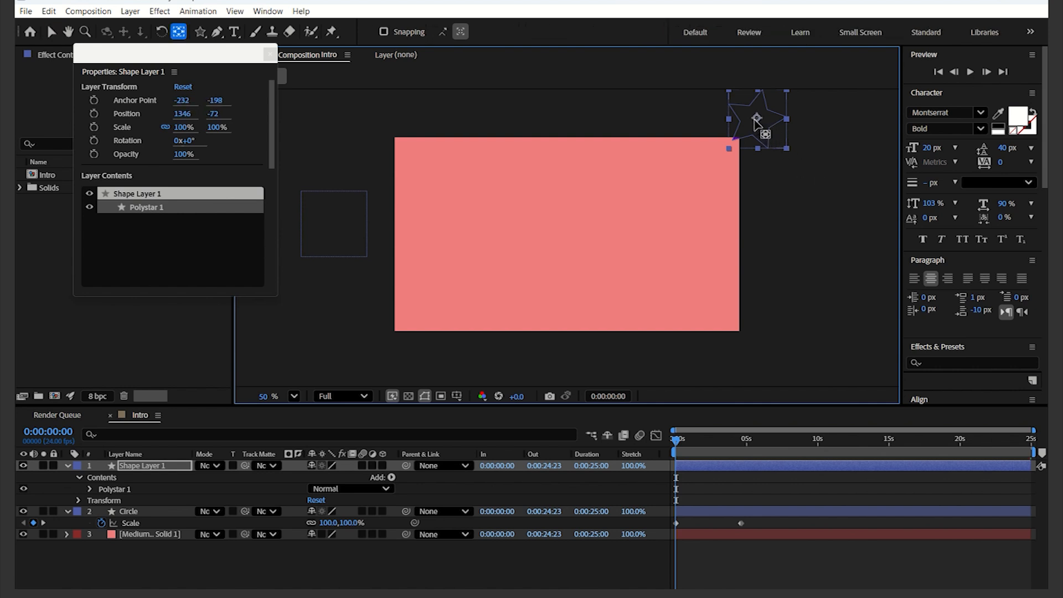
click(270, 54)
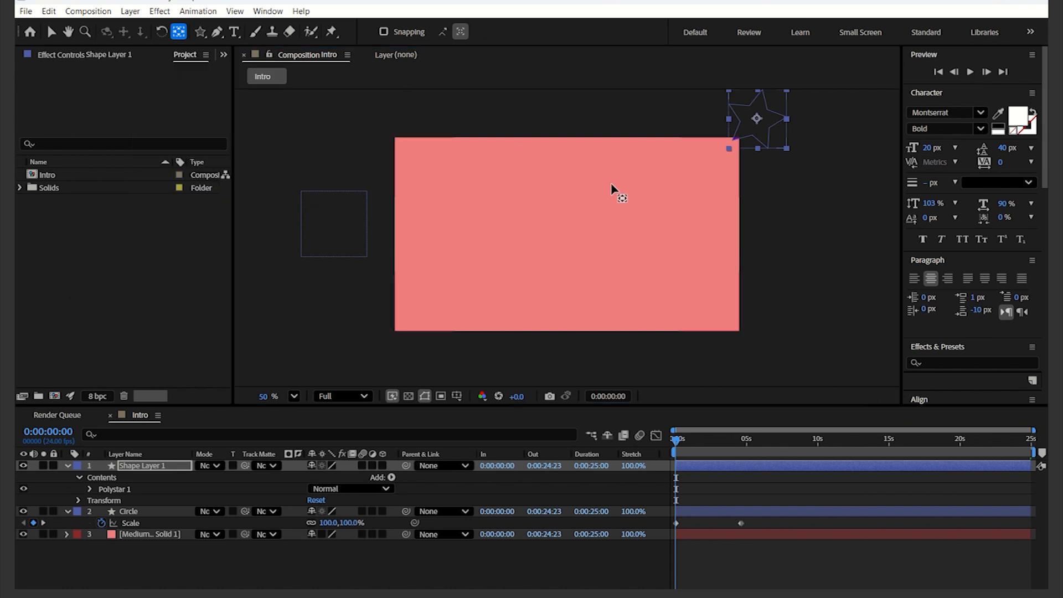
key(v)
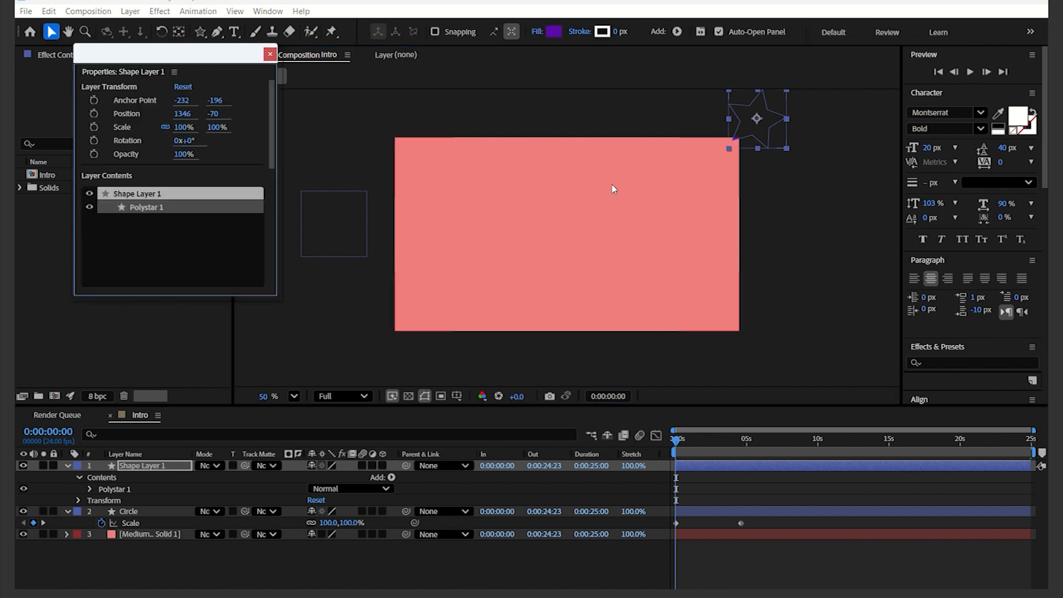
click(270, 55)
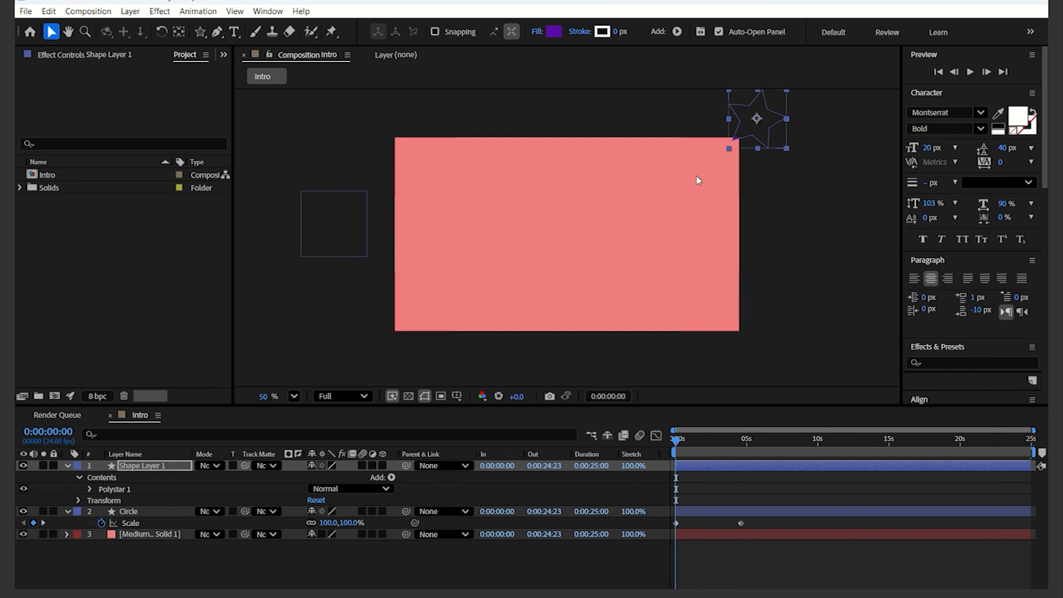
Step: Reveal the star layer's Position property and set its first keyframe at 0 s
click(148, 466)
key(p)
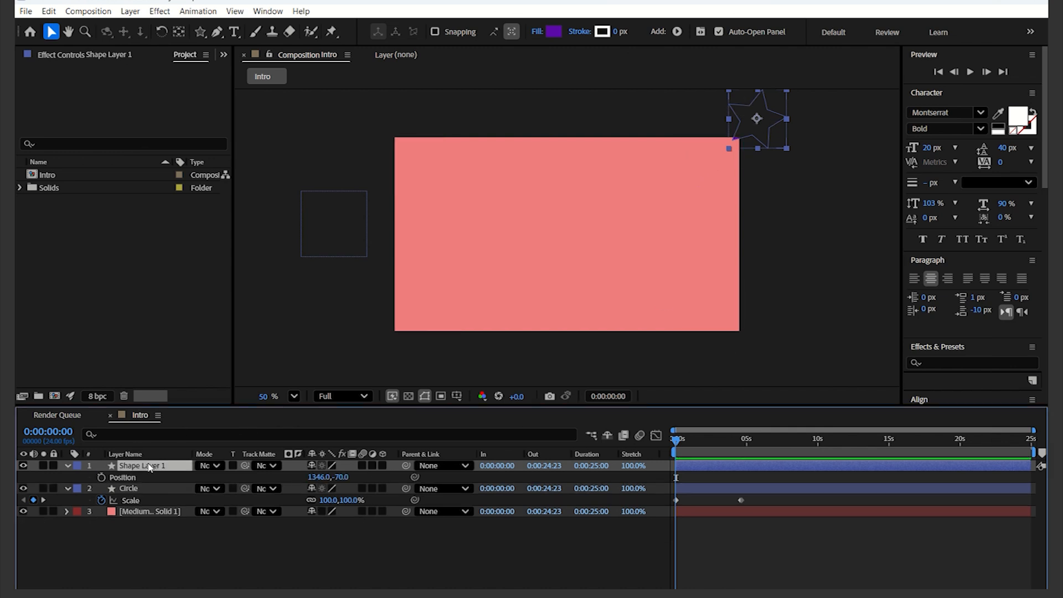
click(102, 477)
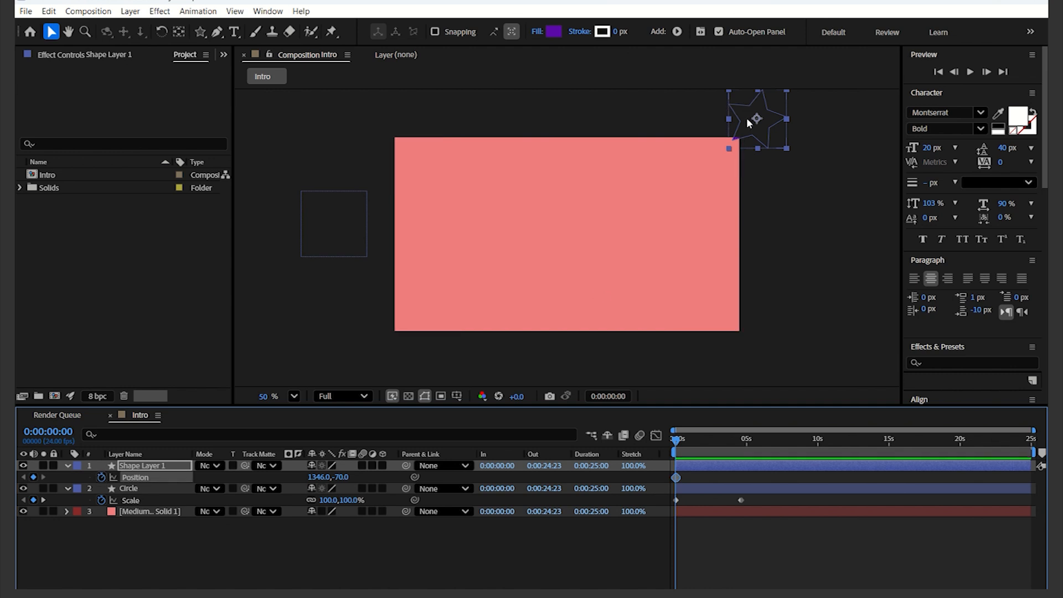
Step: Nudge the star's start position to 1384,-84, then at 0:00:04:13 move the star beyond the frame's lower-left corner
drag(749, 126, 760, 123)
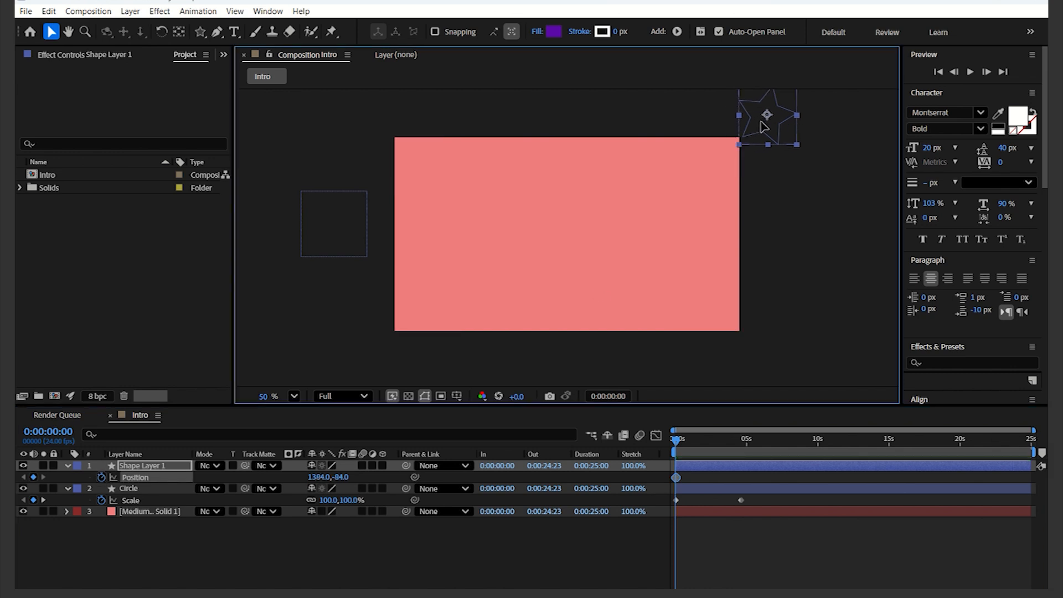
click(743, 440)
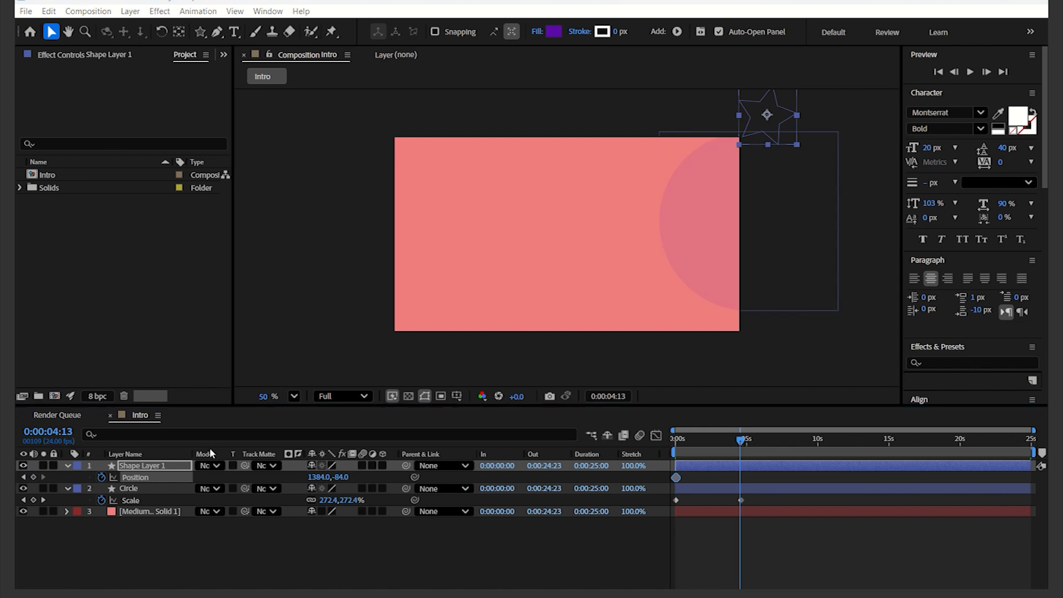
drag(759, 115, 636, 212)
drag(745, 135, 347, 344)
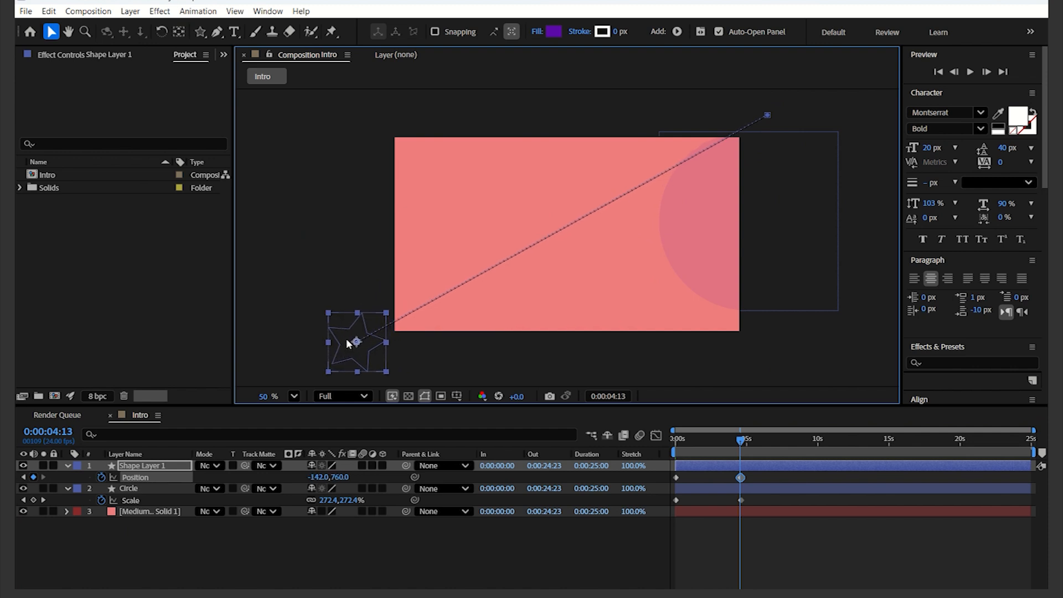
Step: Preview the star's movement from the start of the composition
drag(745, 443, 609, 467)
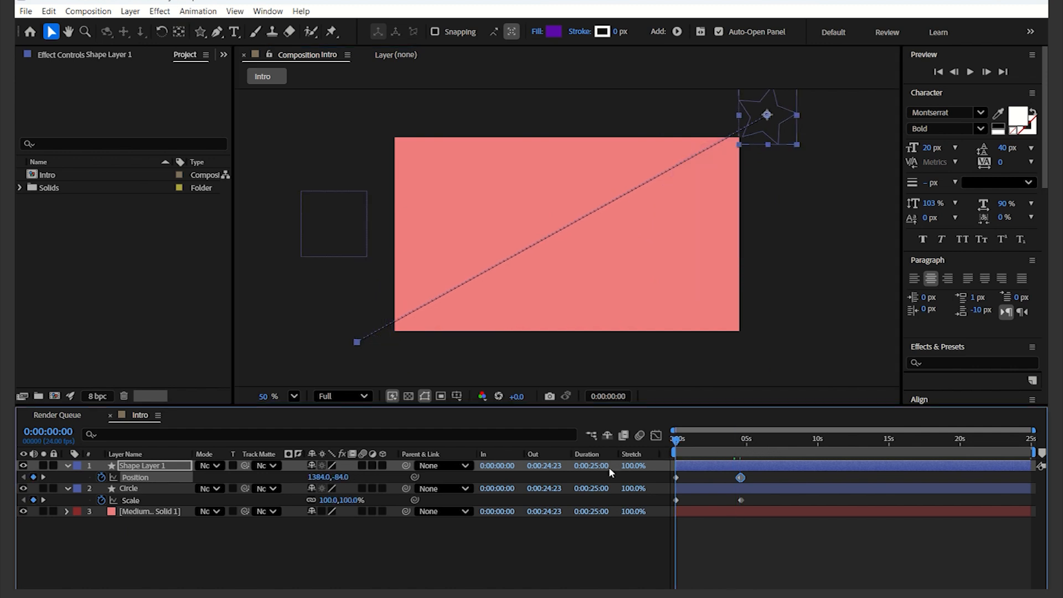
key(space)
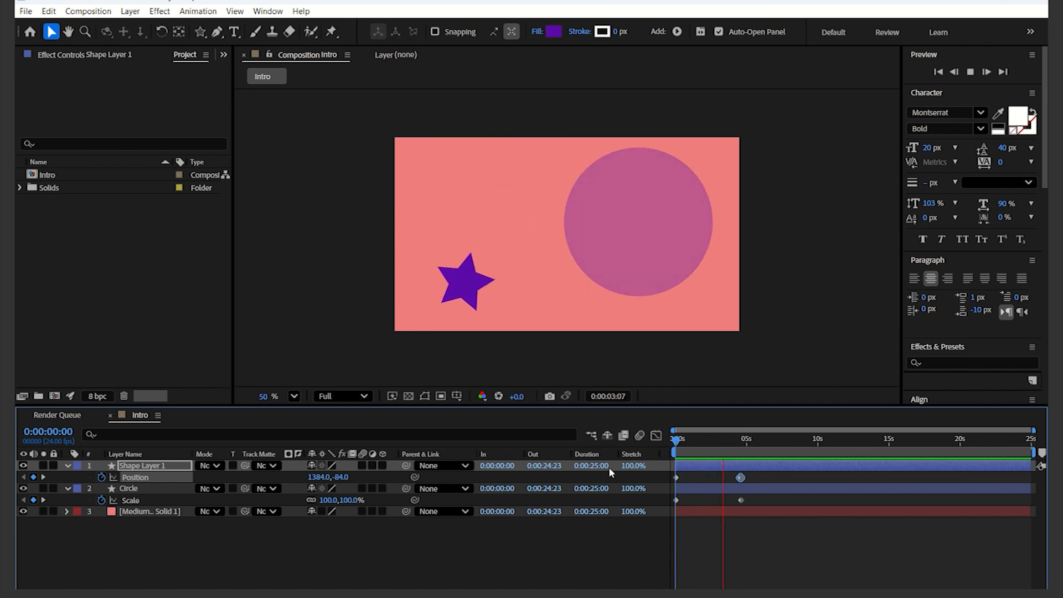
key(space)
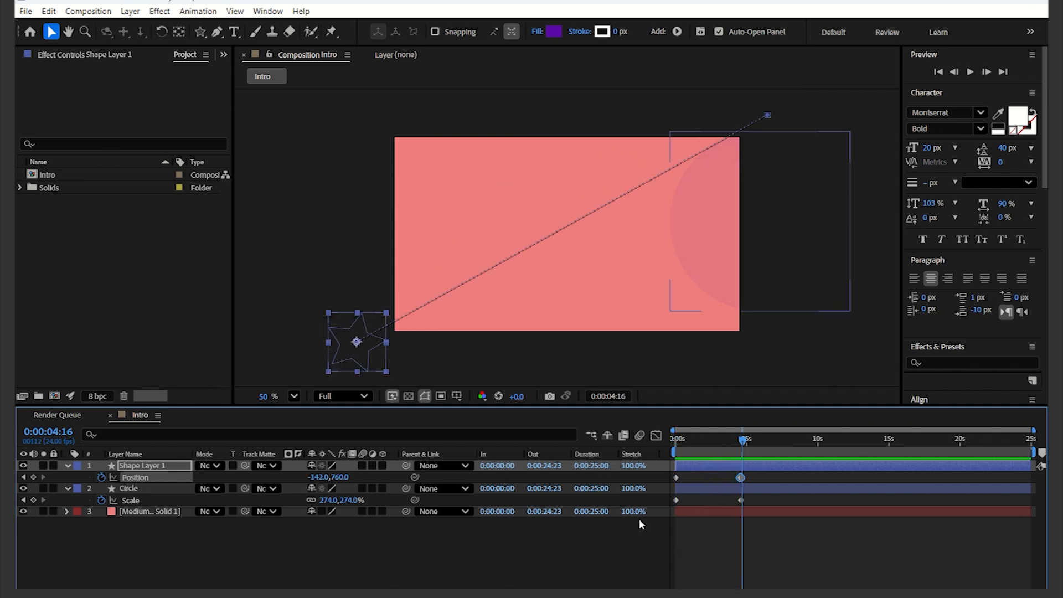
key(Home)
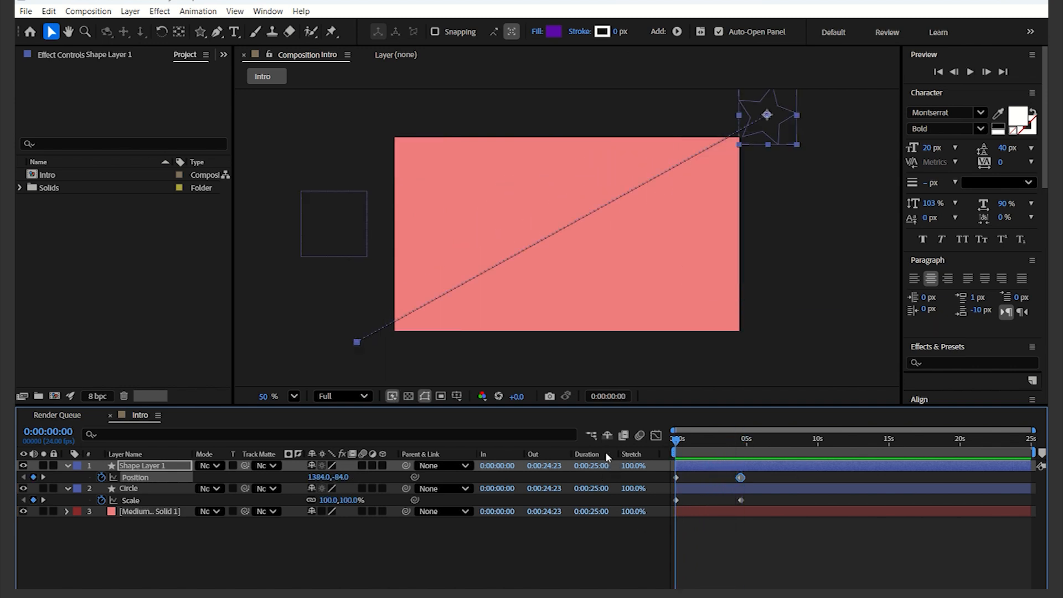
Step: Keyframe the star's Rotation at 0° at 0 s and 245° at about 0:00:04:09
click(154, 468)
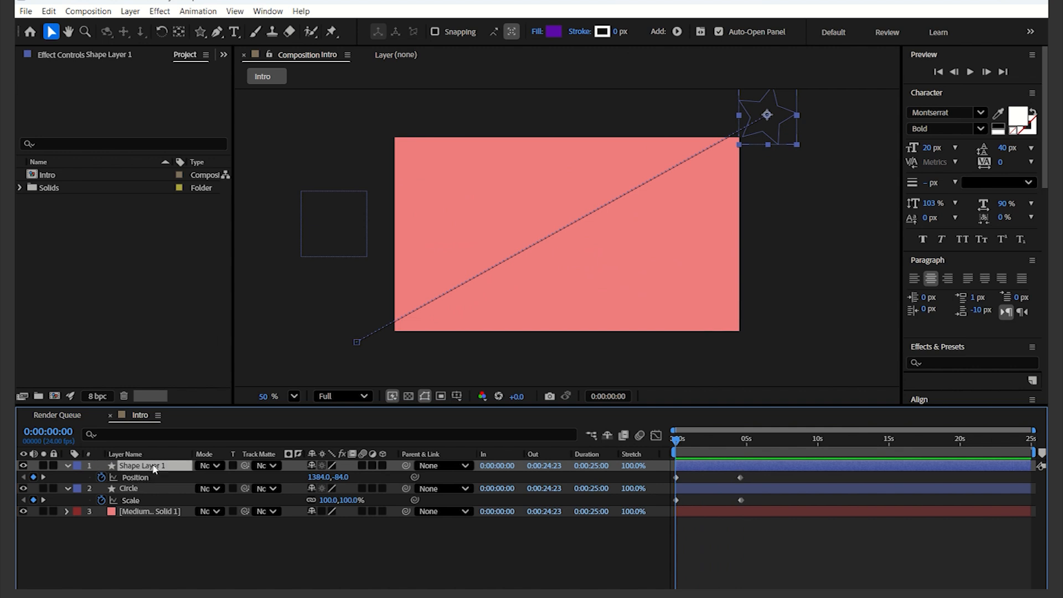
key(r)
click(101, 477)
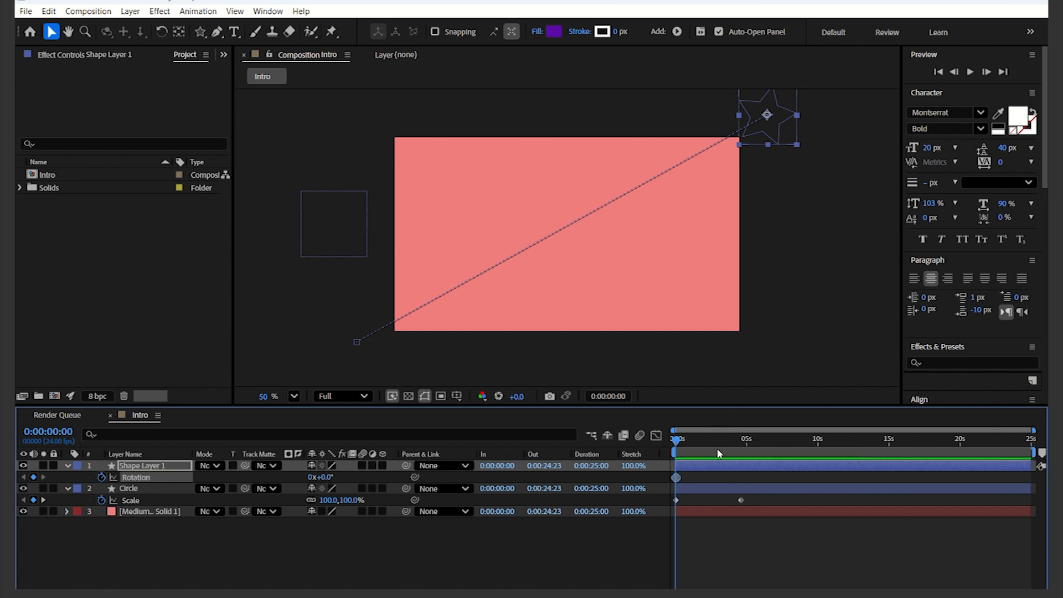
drag(677, 441, 740, 446)
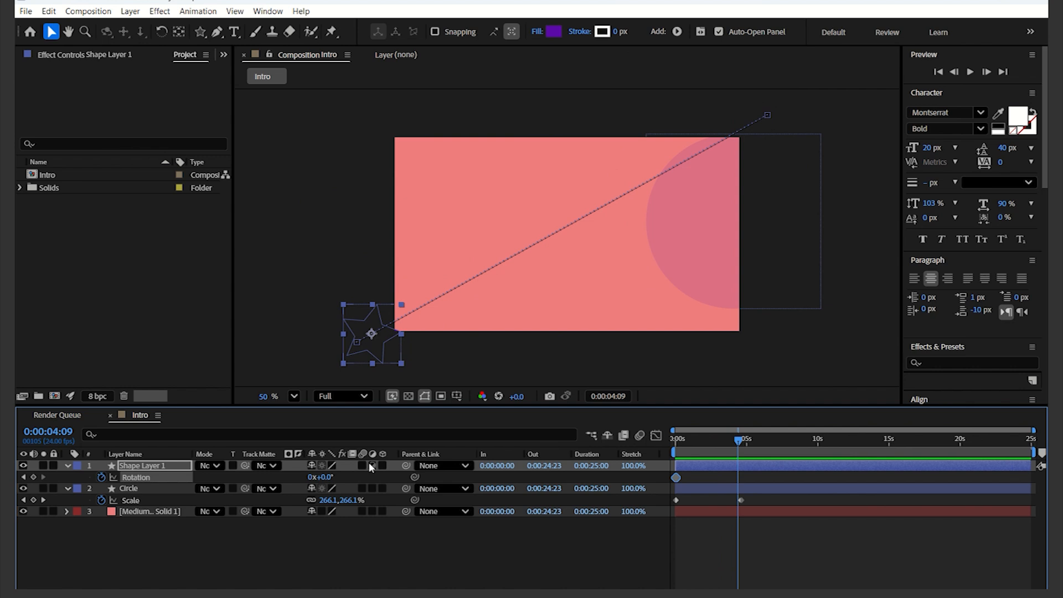
drag(325, 479, 475, 467)
Step: Preview the spinning star animation from the beginning
drag(739, 440, 676, 440)
key(space)
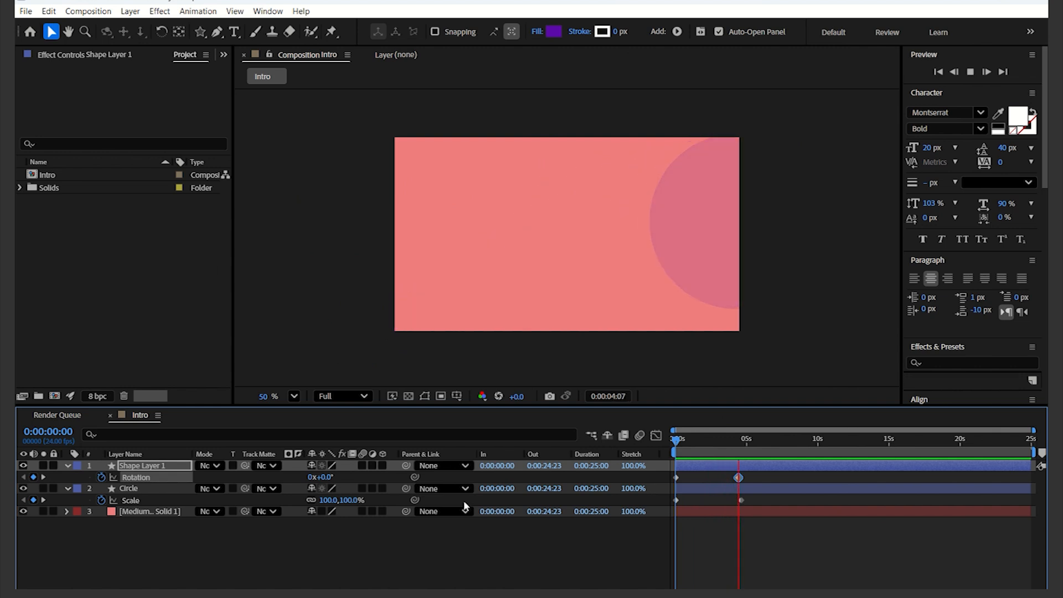
key(space)
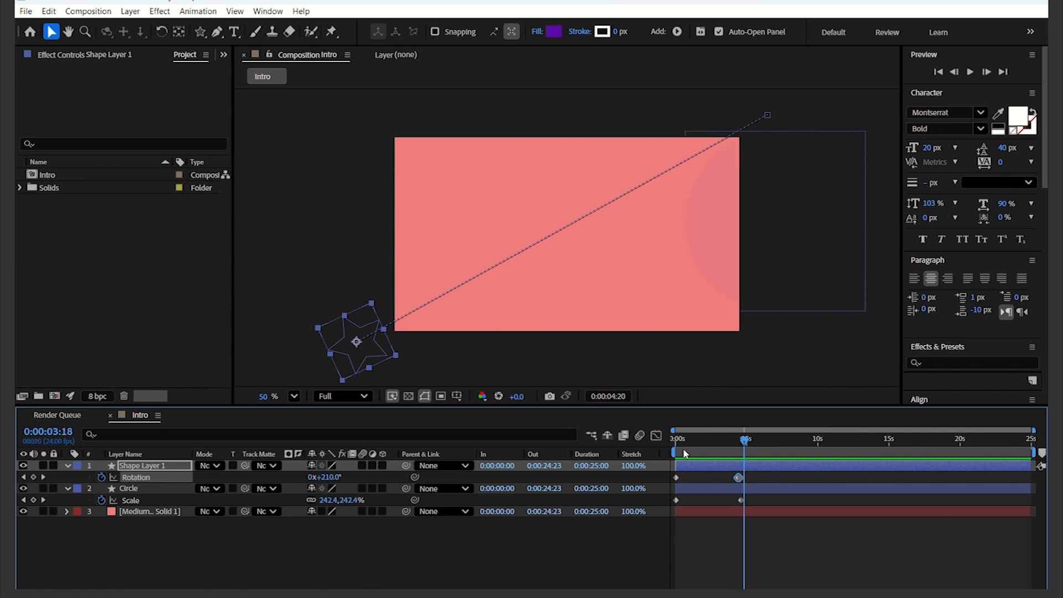
key(Home)
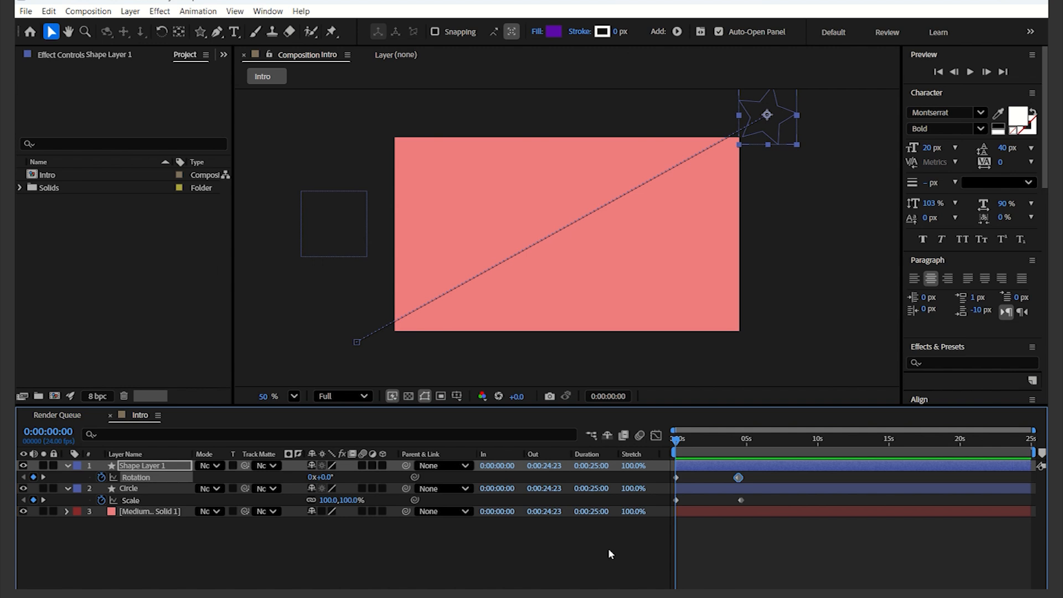
Step: Show all keyframed properties of the star and circle layers
click(707, 467)
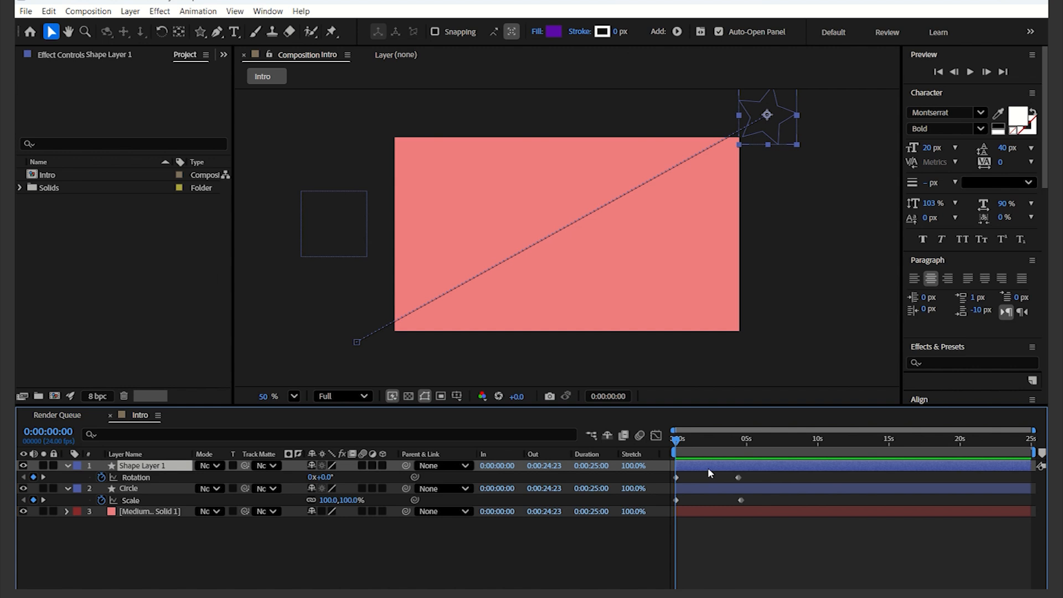
key(u)
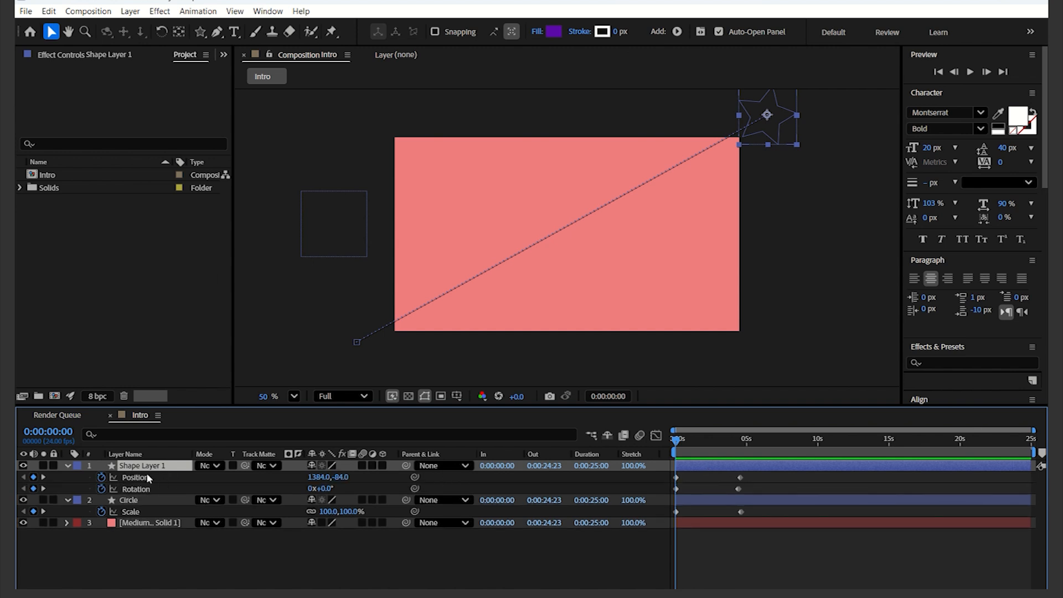
click(154, 501)
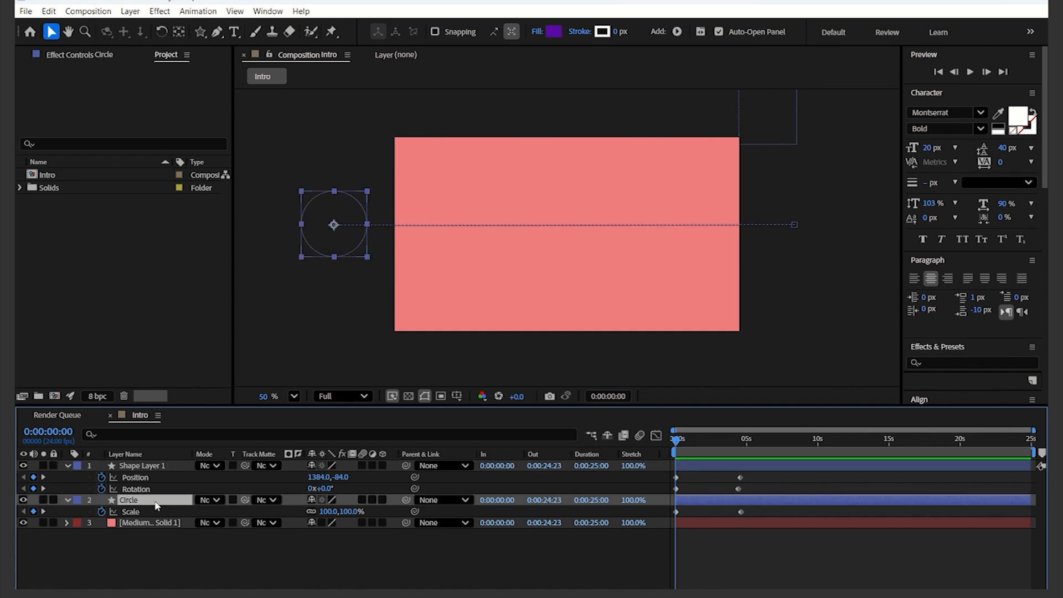
key(u)
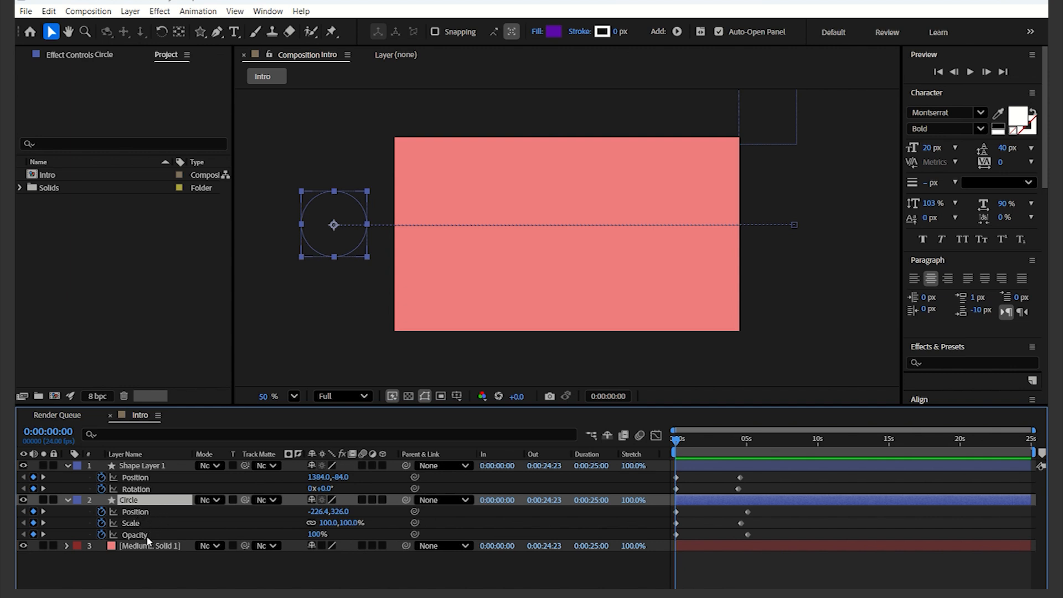
right_click(161, 562)
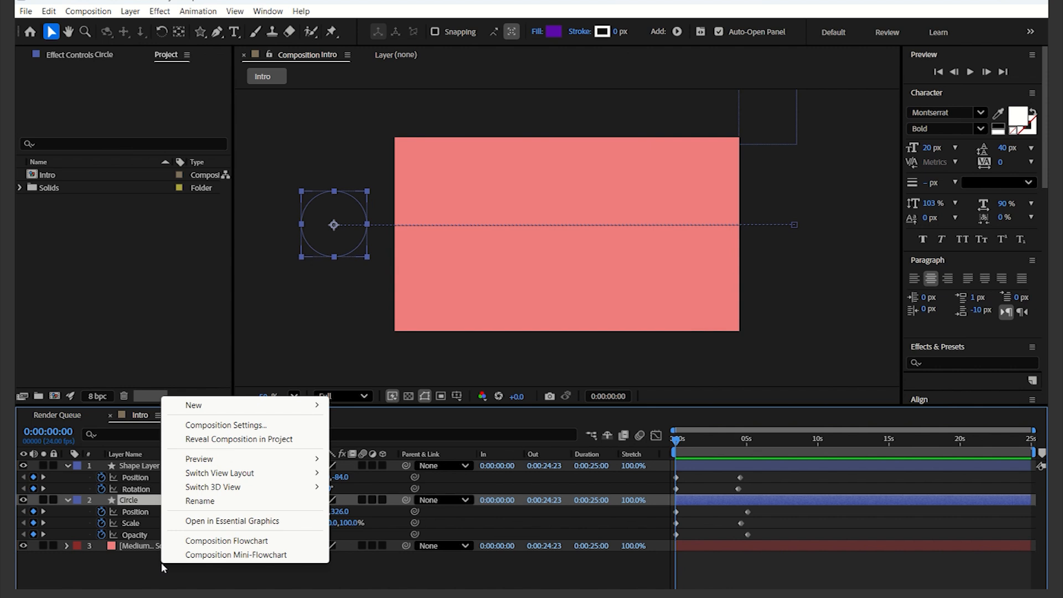
click(122, 581)
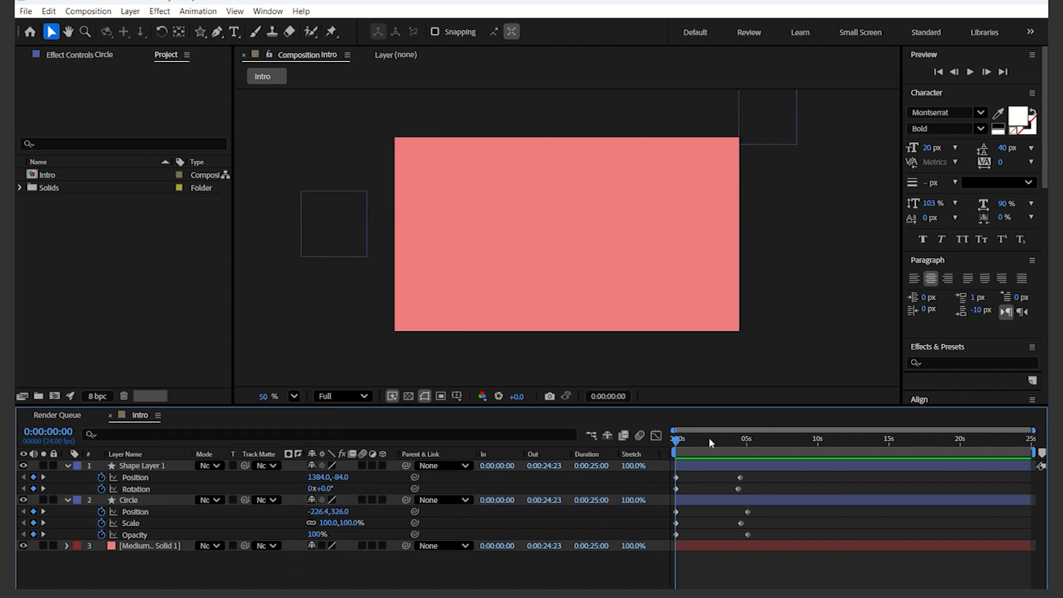
Step: At 0:00:02:00, add a star position keyframe and move the star down to about 804,518 to bend its path
mouse_move(677, 445)
mouse_down()
mouse_move(742, 452)
mouse_move(663, 454)
mouse_up()
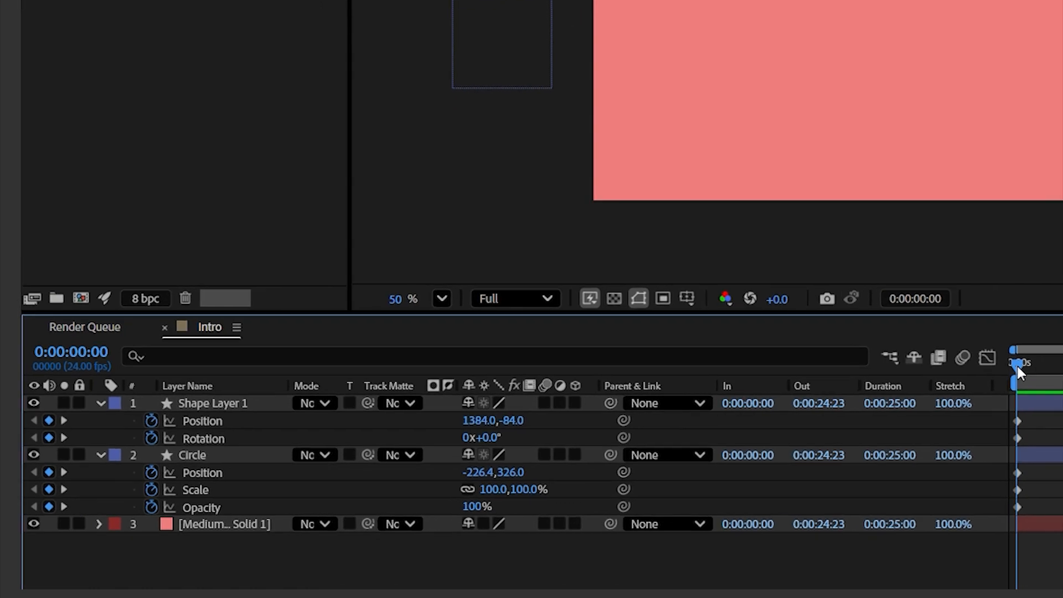
drag(1018, 366, 1062, 366)
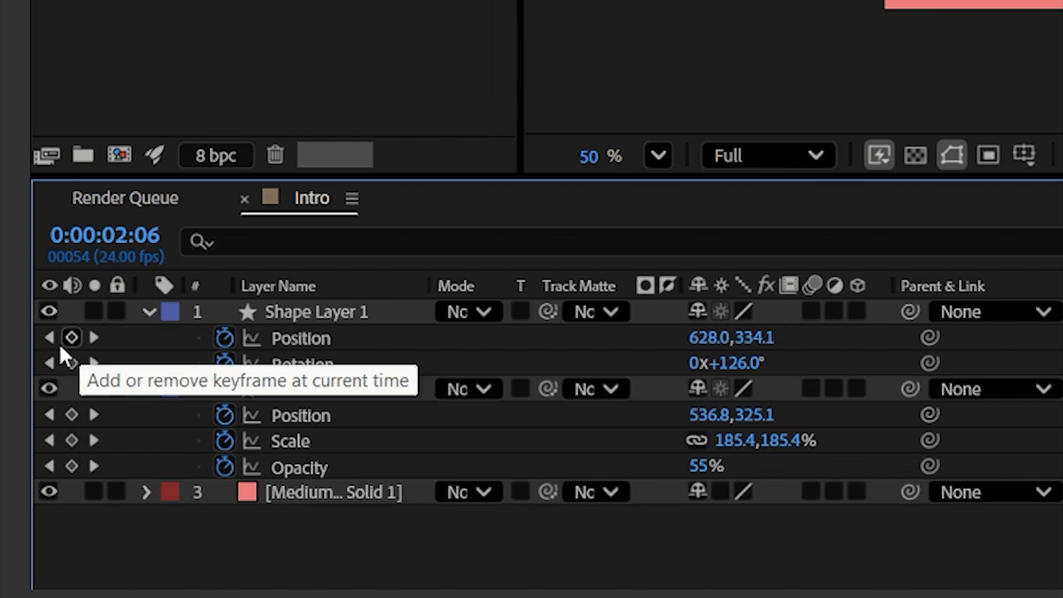
click(48, 339)
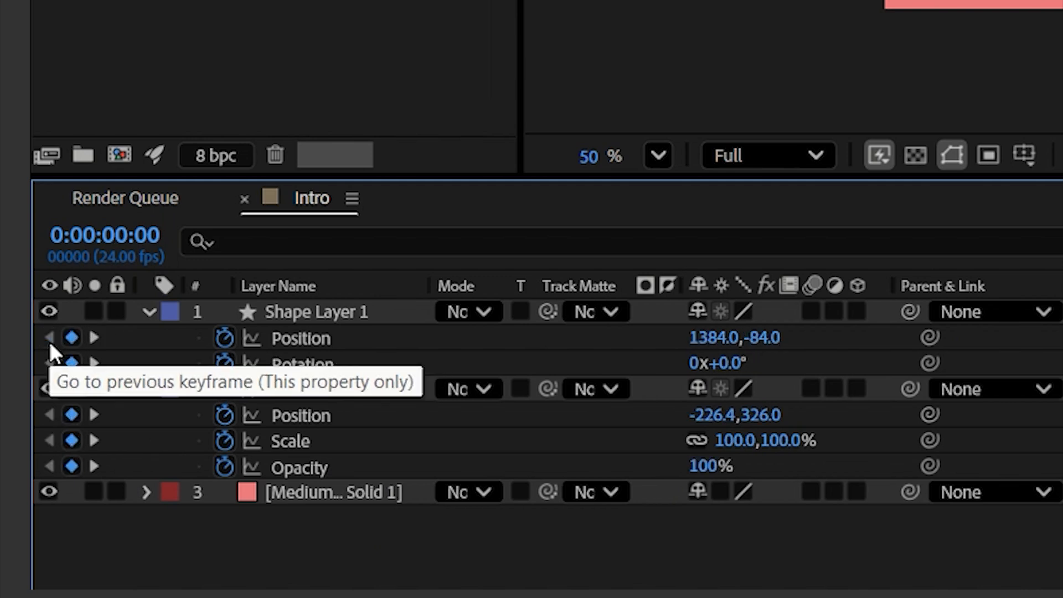
click(93, 337)
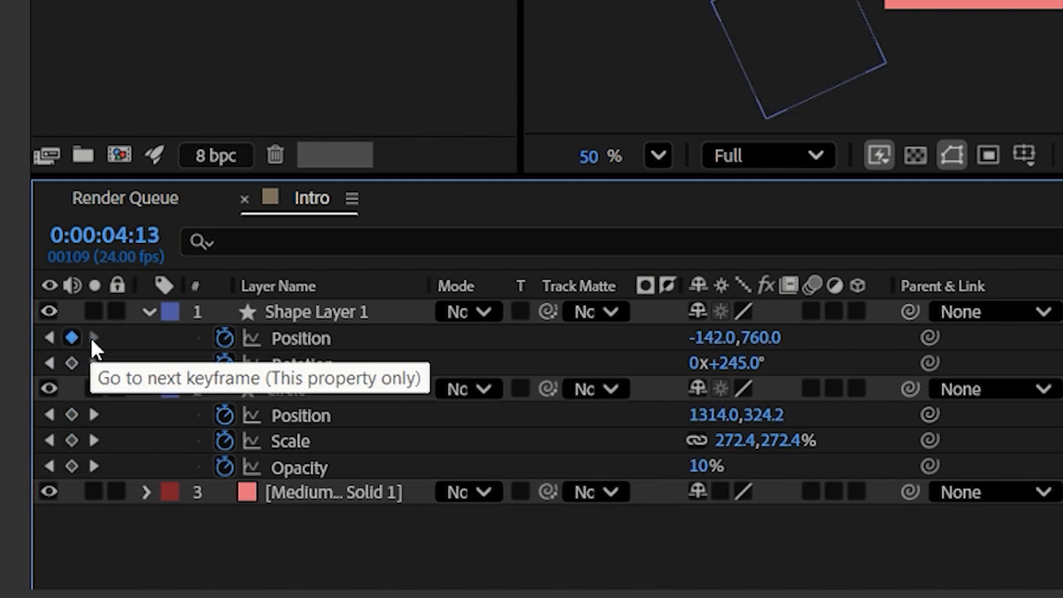
click(50, 338)
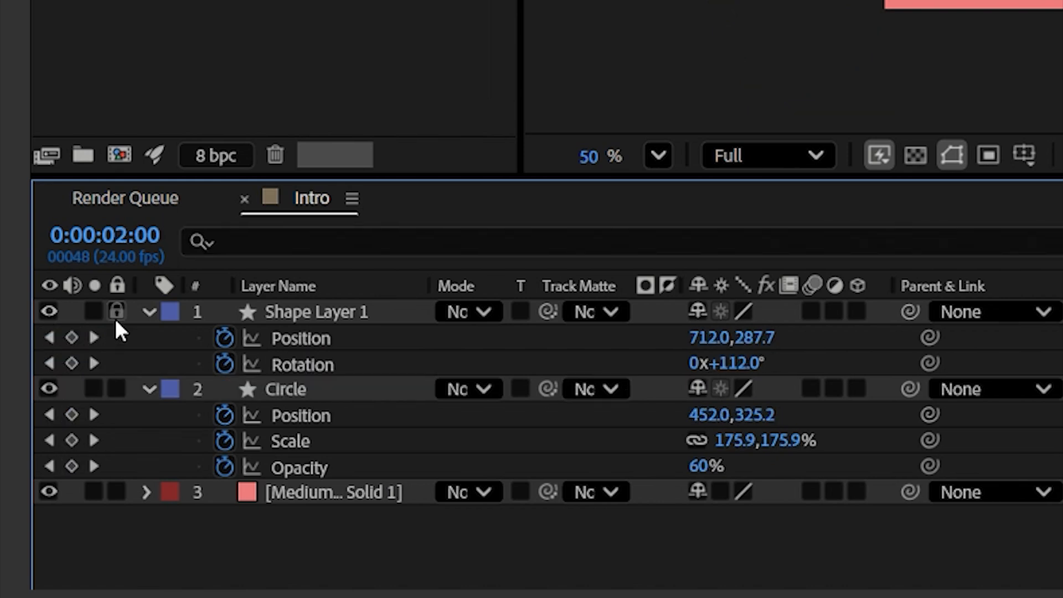
click(72, 338)
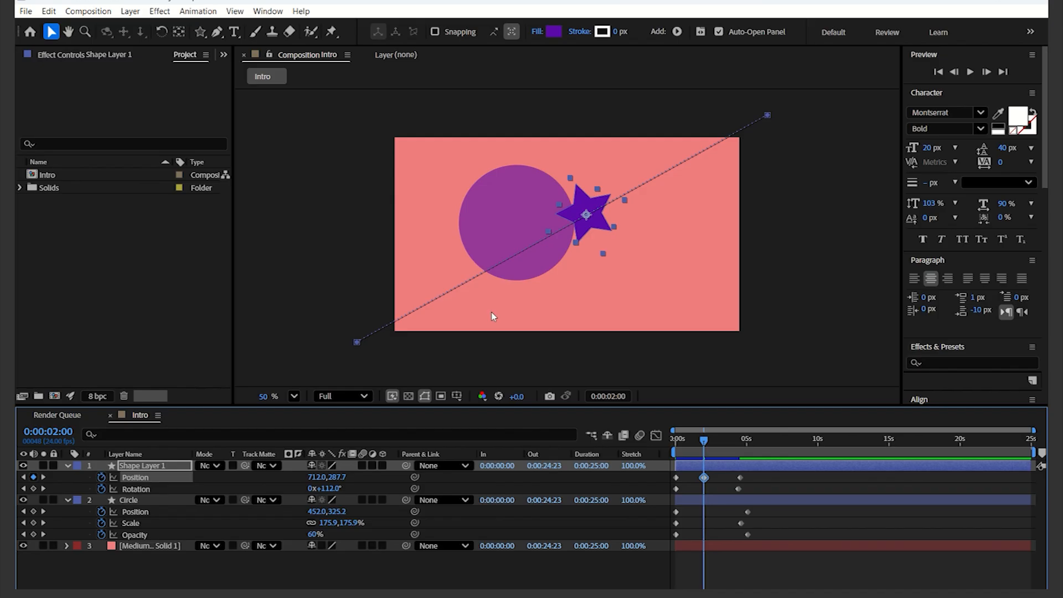
drag(581, 224, 606, 287)
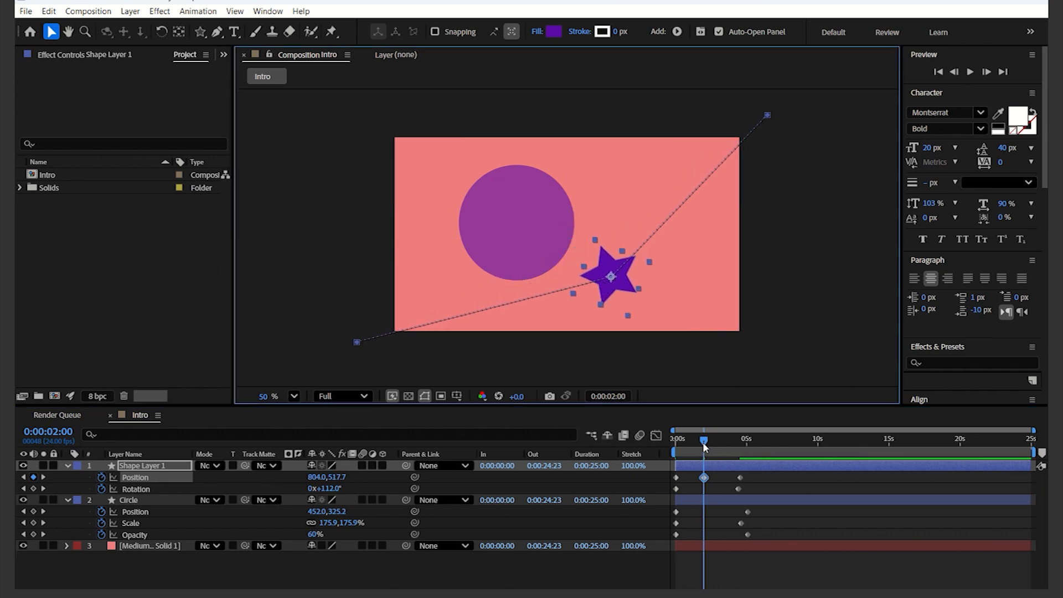
Step: Preview the curved star path and return to the start
key(space)
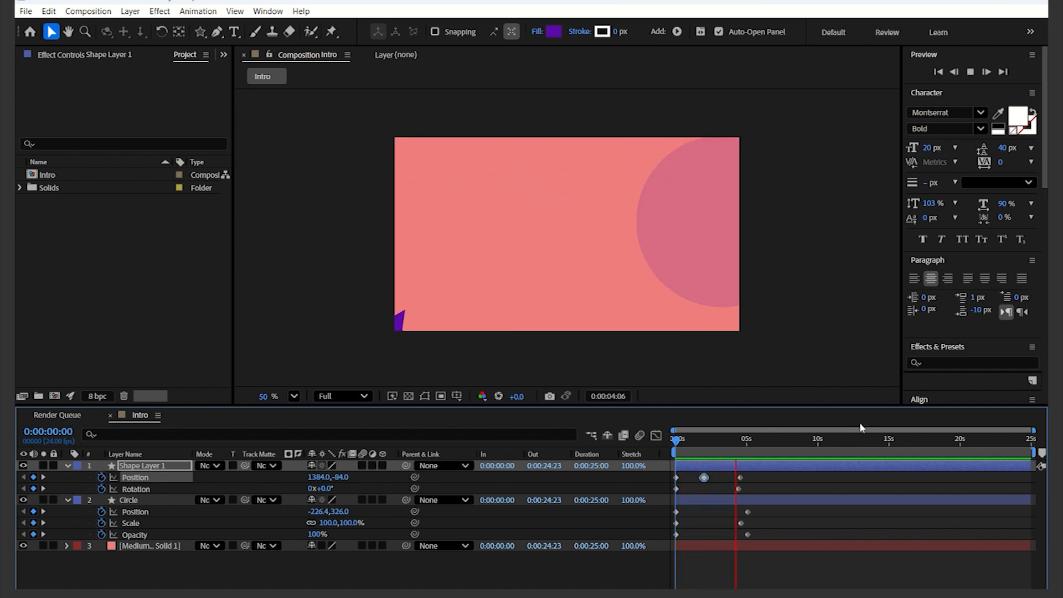
key(space)
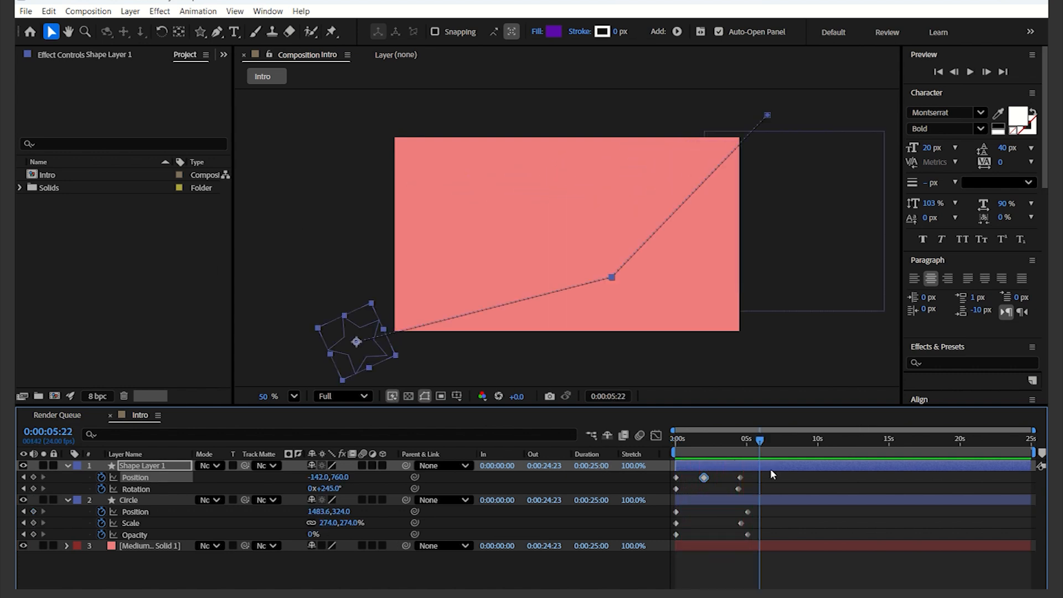
drag(758, 441, 647, 446)
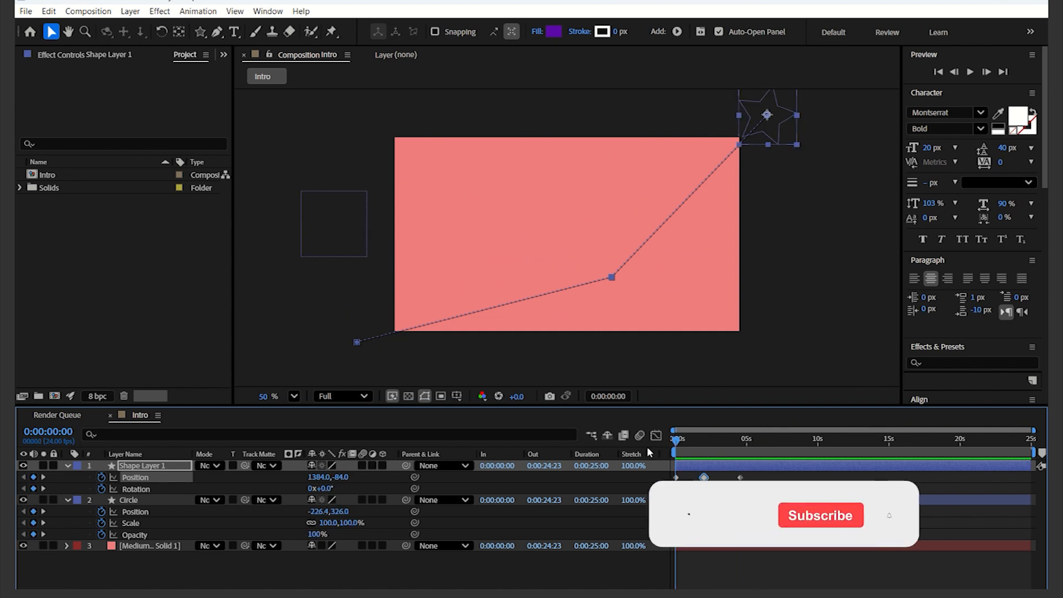